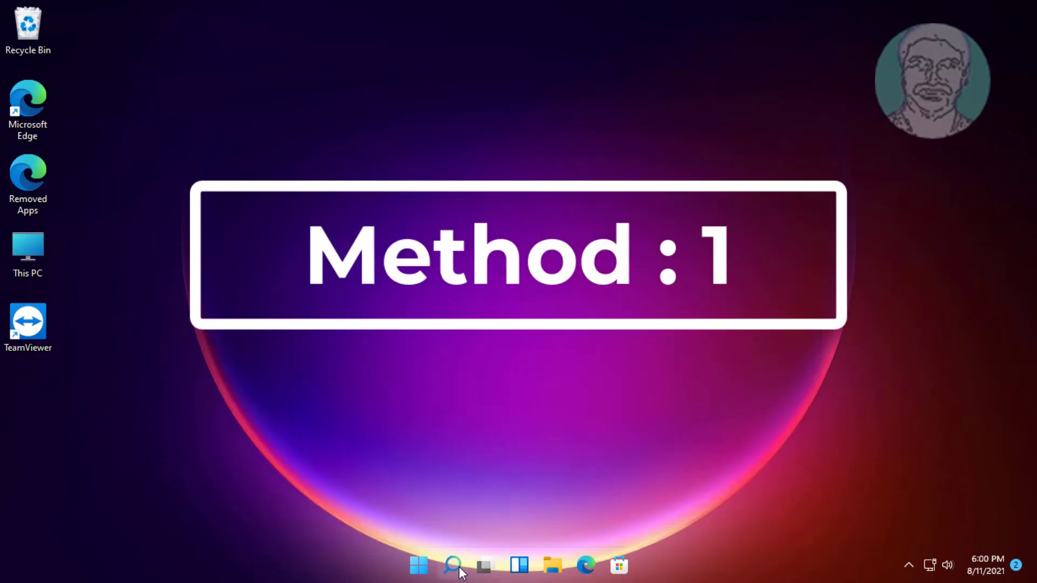
- Search for 'services' and launch Services as administrator
type("services")
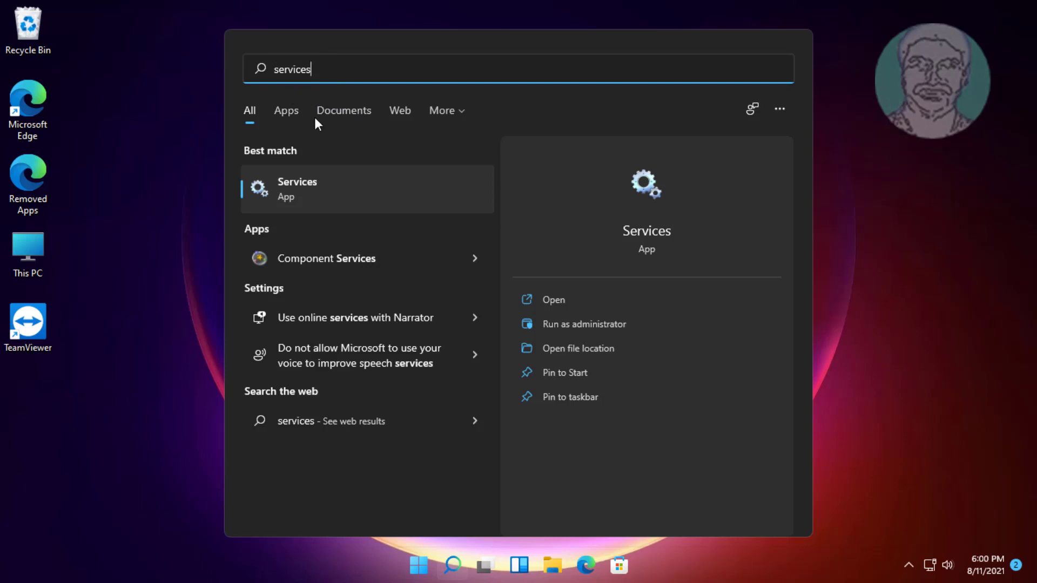
right_click(314, 186)
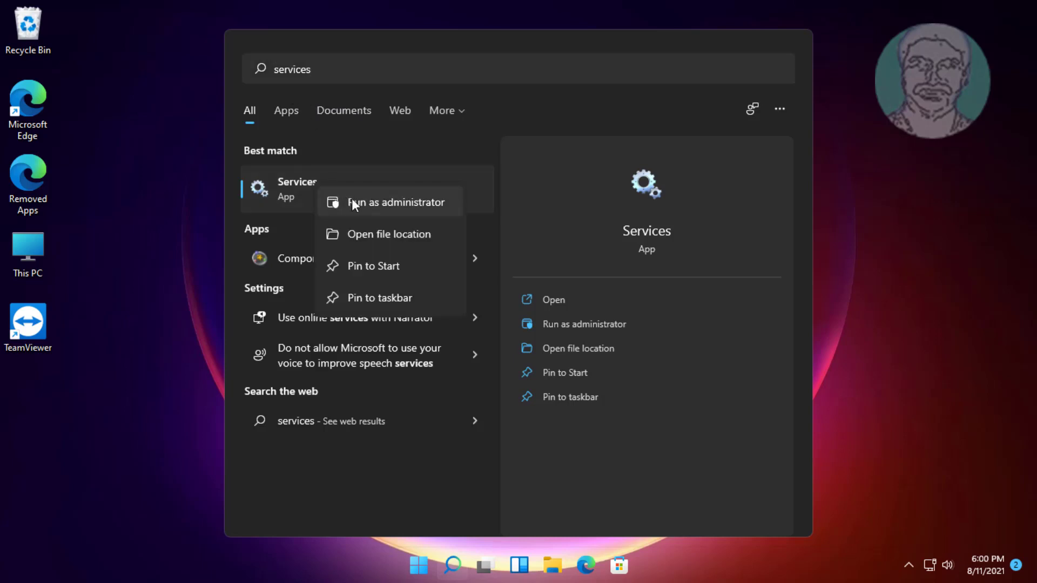
key("Escape")
left_click(352, 199)
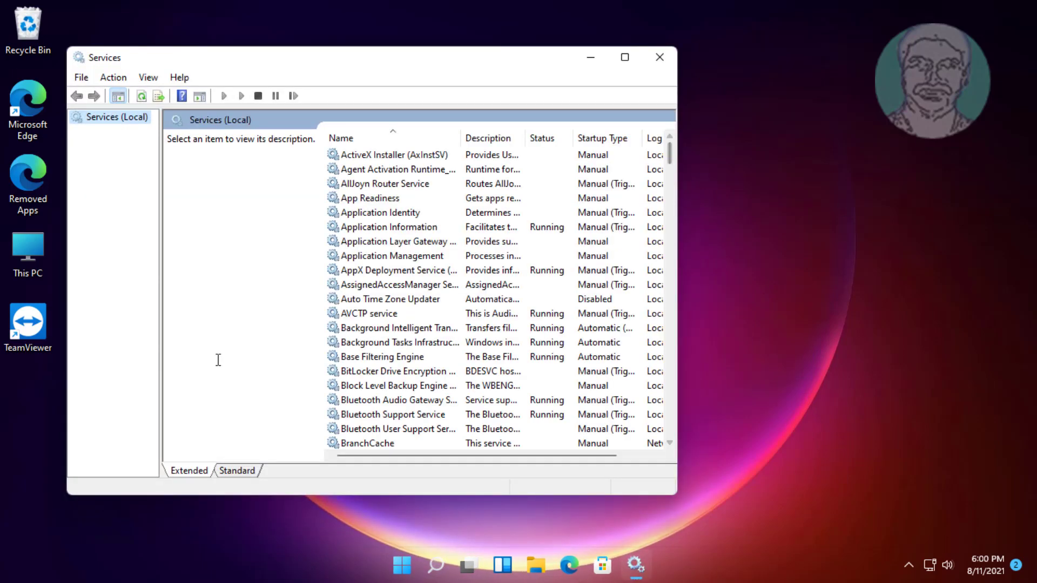
- Maximize Services, widen the Name column, and select WLAN AutoConfig
left_click(625, 57)
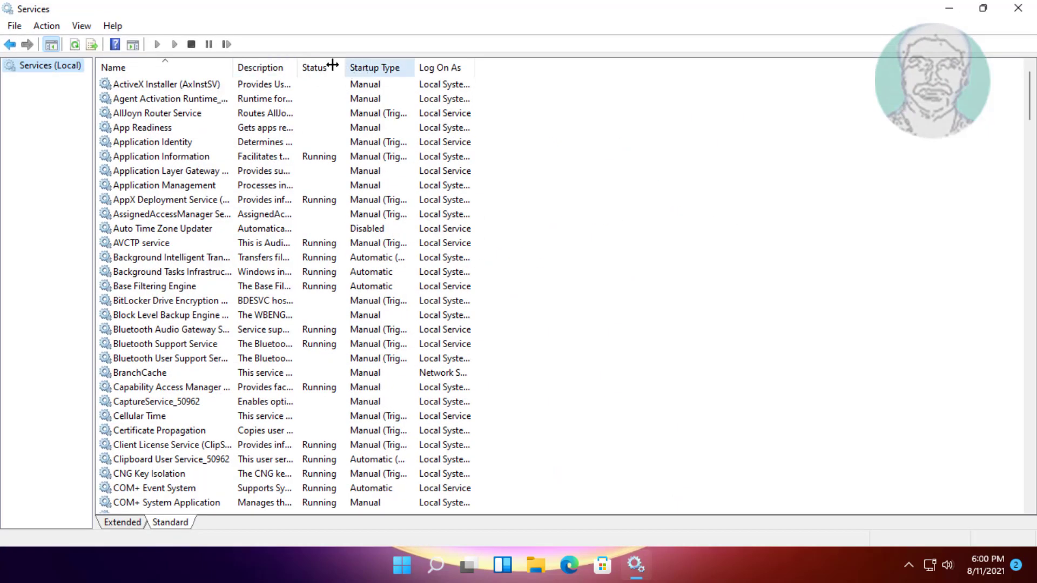
left_click_drag(235, 59, 358, 62)
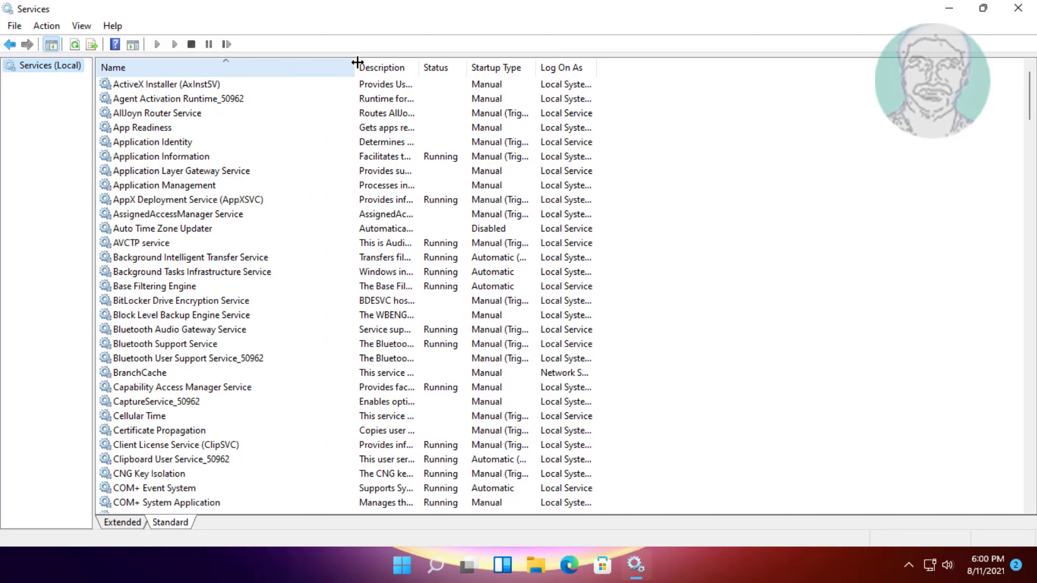
scroll(231, 412, "down", 20)
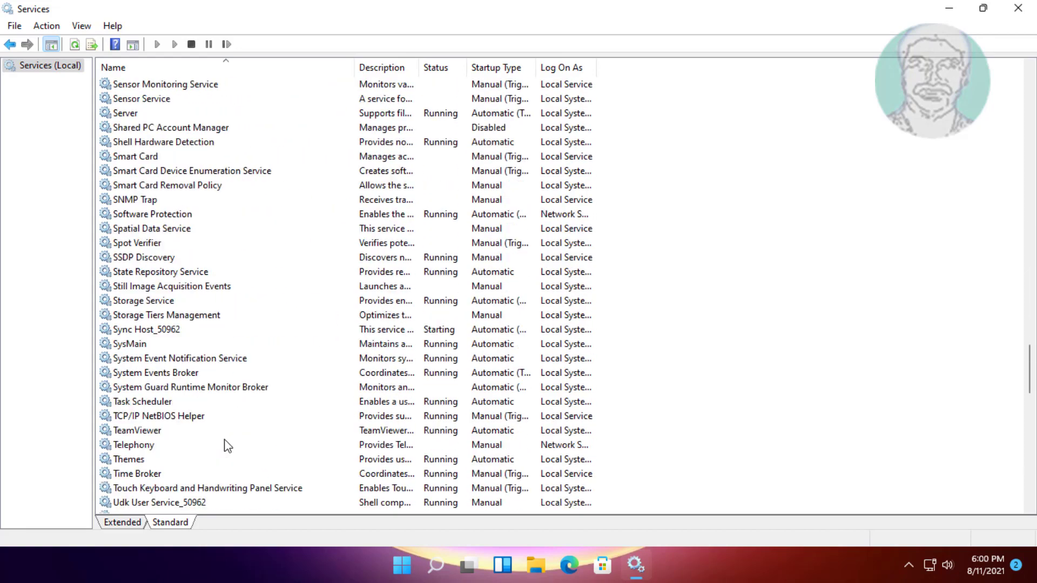
scroll(227, 444, "down", 8)
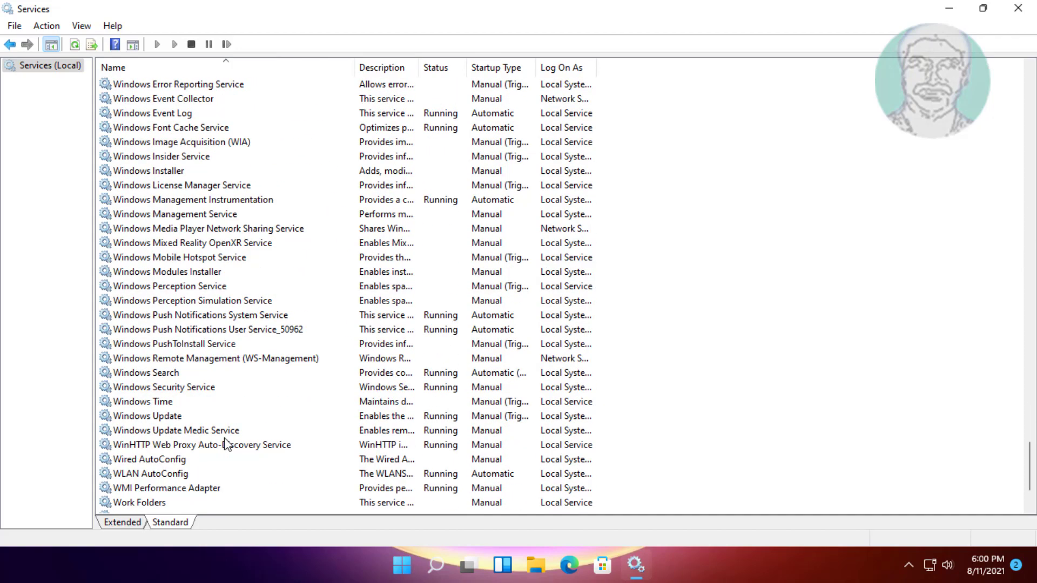
scroll(227, 445, "down", 1)
left_click(200, 431)
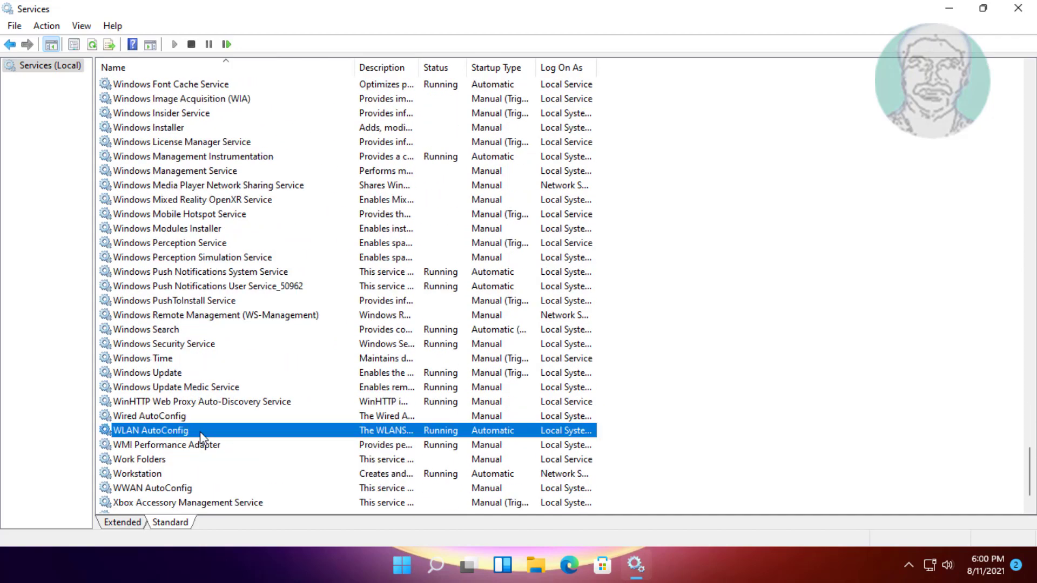
- Keep WLAN AutoConfig on Automatic startup, restart the service, and close Services
double_click(176, 431)
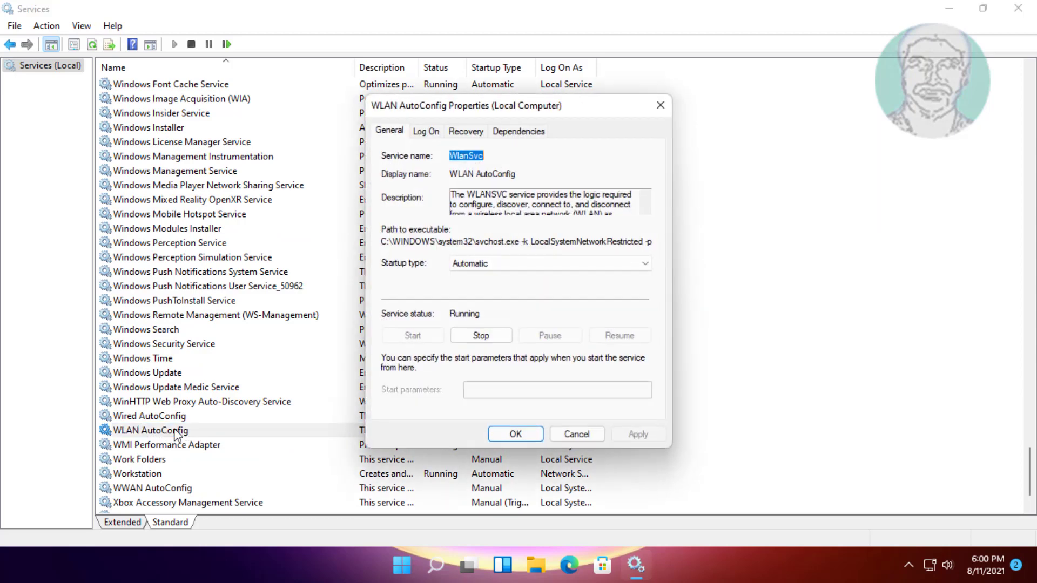
left_click(510, 265)
left_click(469, 287)
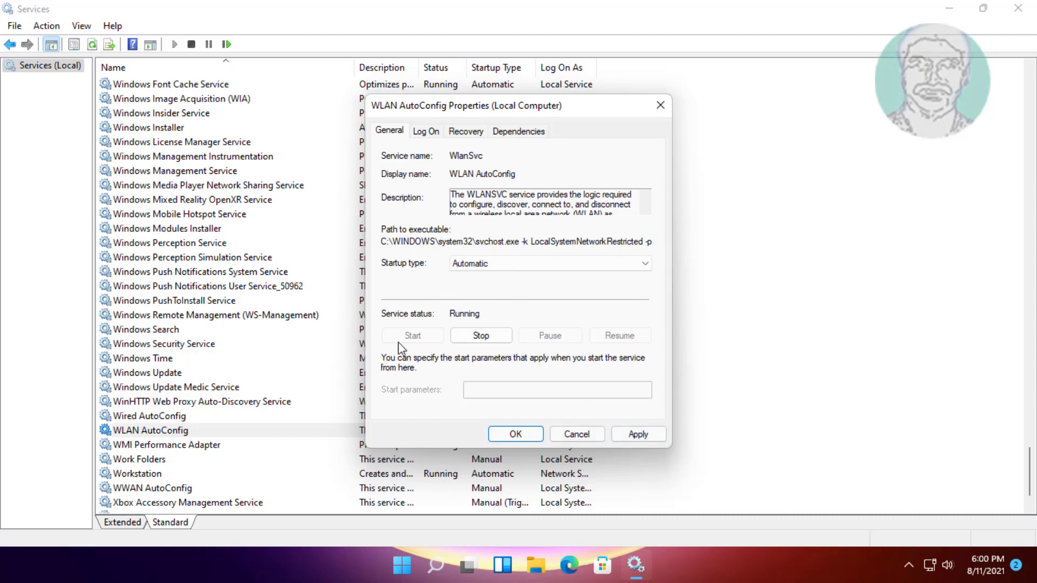
left_click(515, 433)
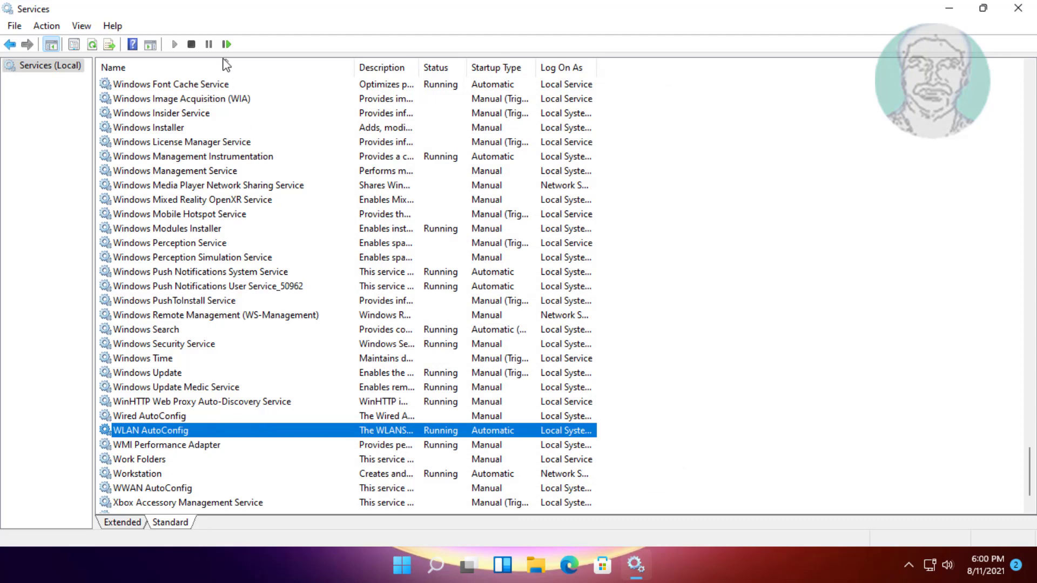
left_click(219, 43)
left_click(1018, 8)
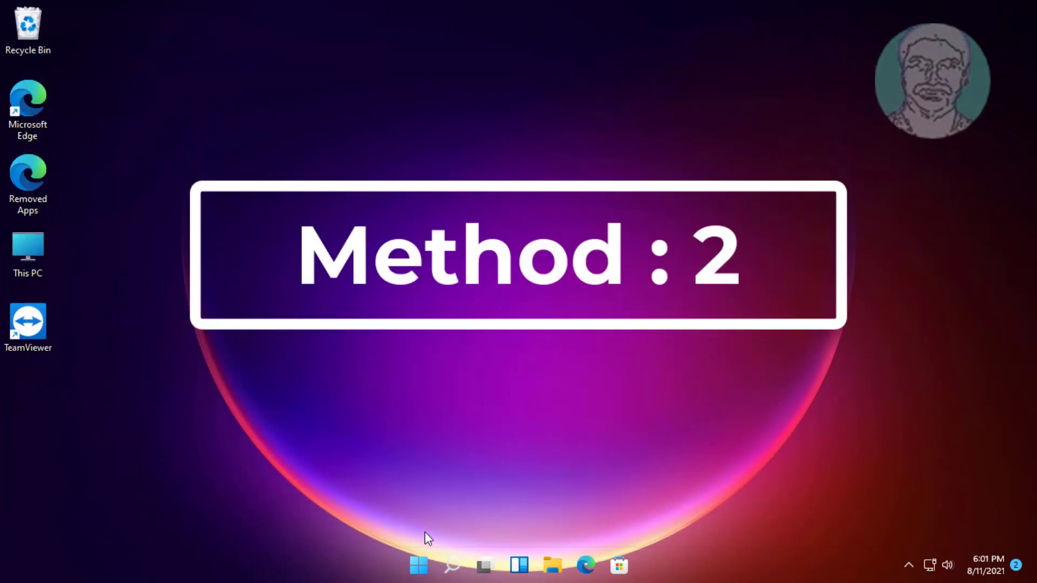
- Search 'device manager' from the taskbar and launch Device Manager
left_click(453, 565)
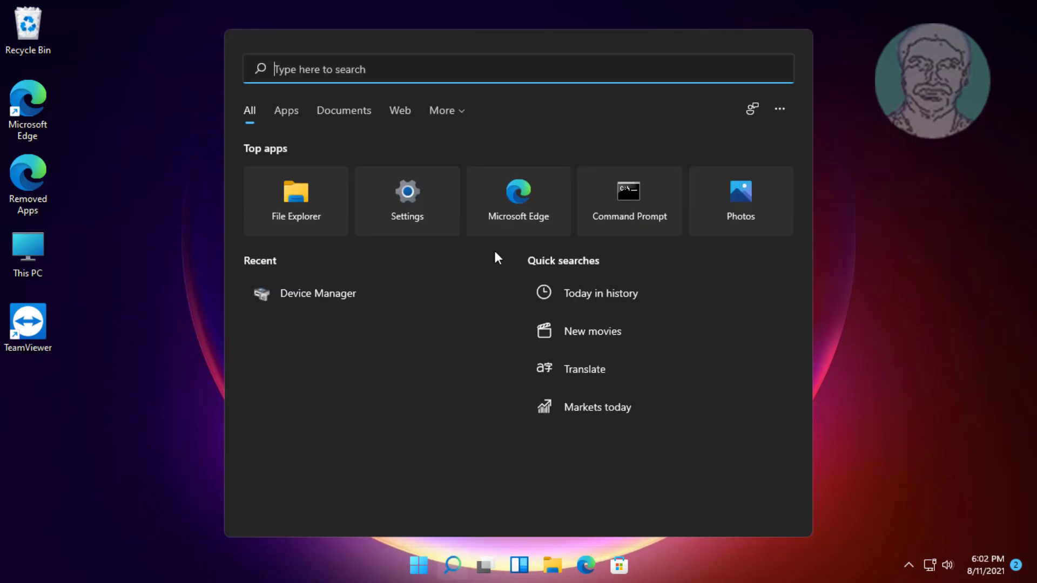
type("device manager")
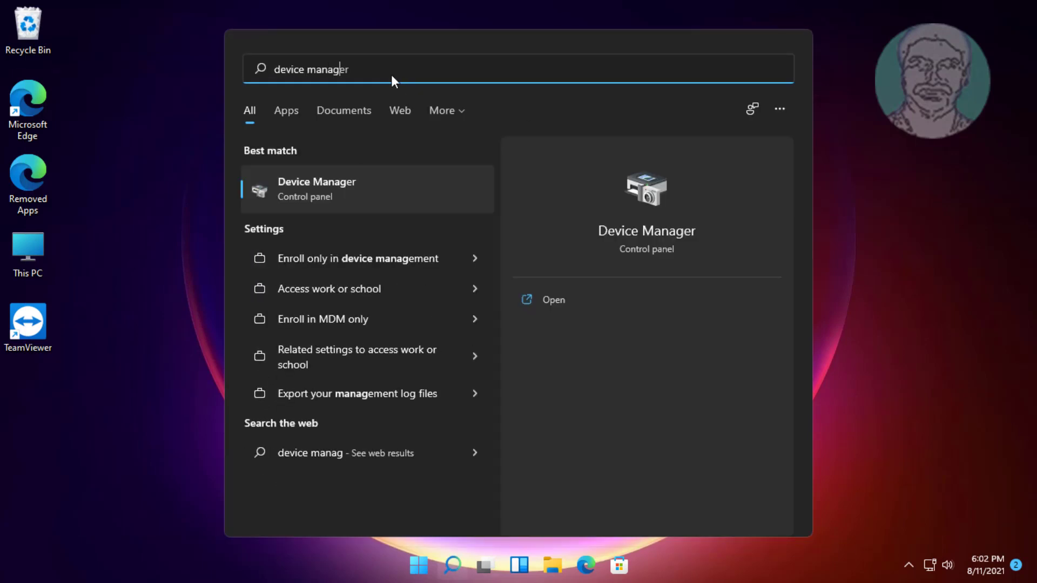
left_click(339, 193)
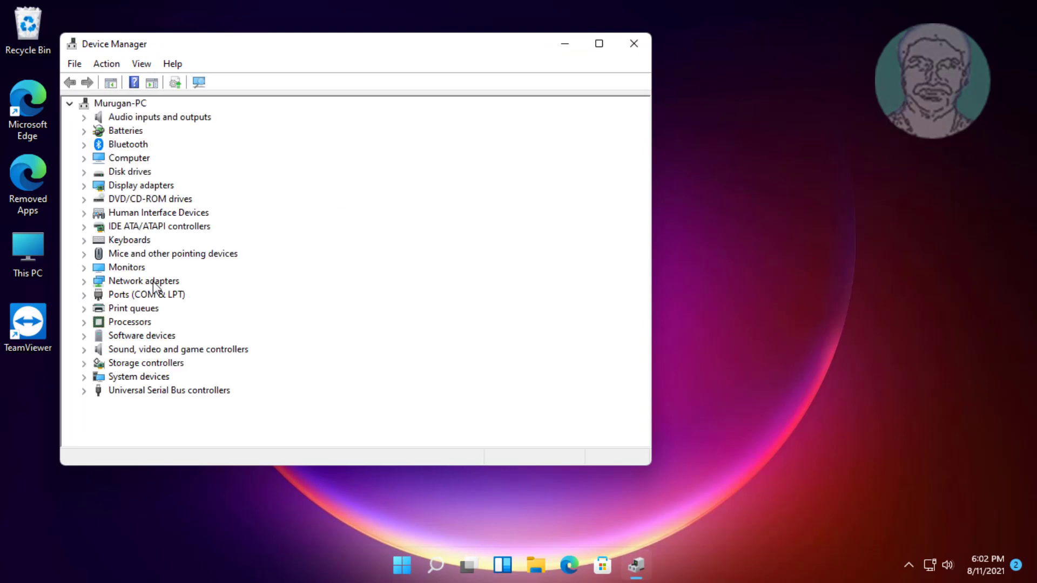
- Automatically search for a TP-Link Wireless USB Adapter driver, then check Windows Update
left_click(154, 283)
left_click(84, 282)
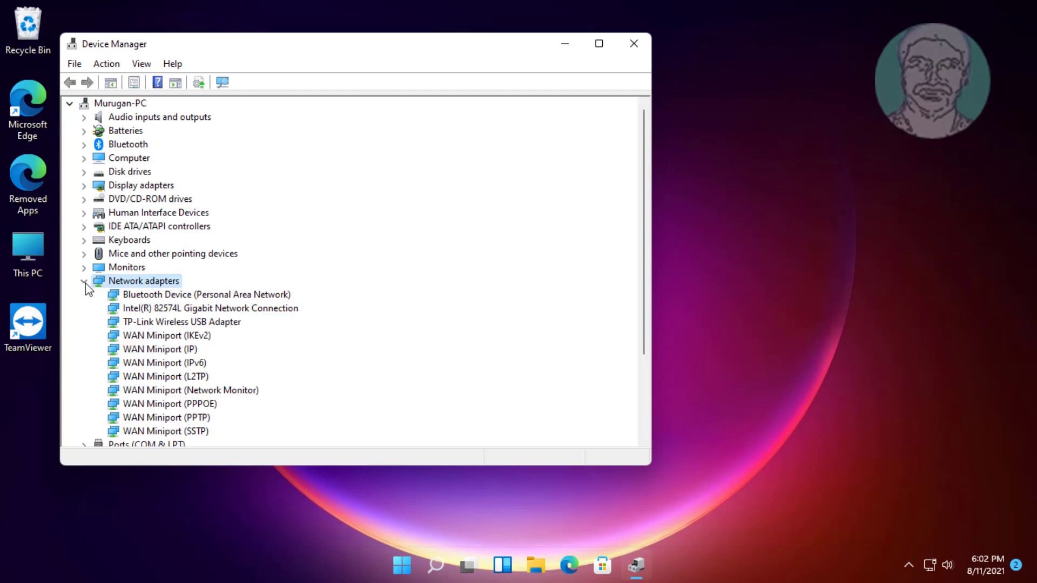
left_click(218, 327)
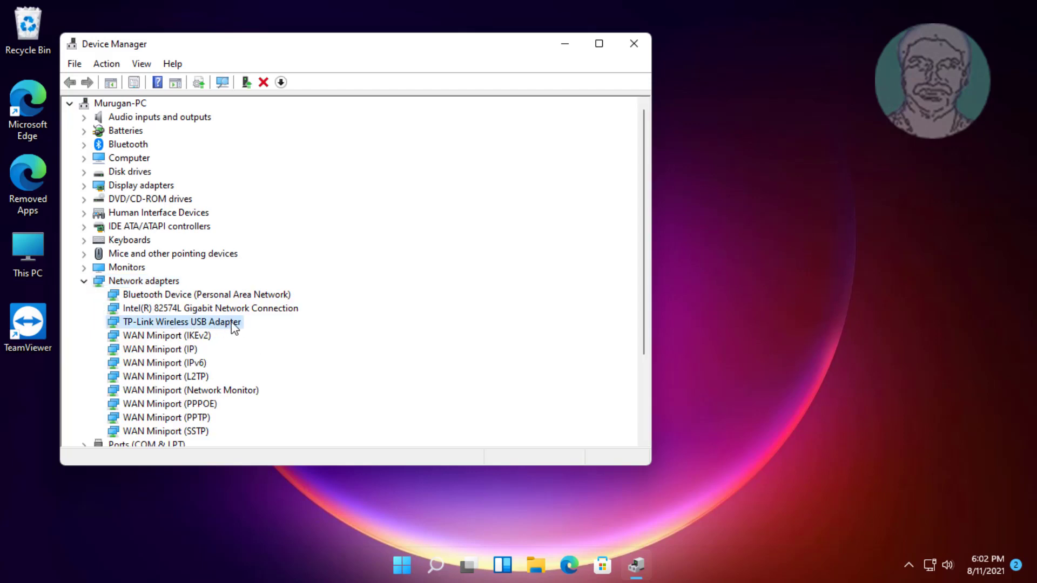
right_click(231, 328)
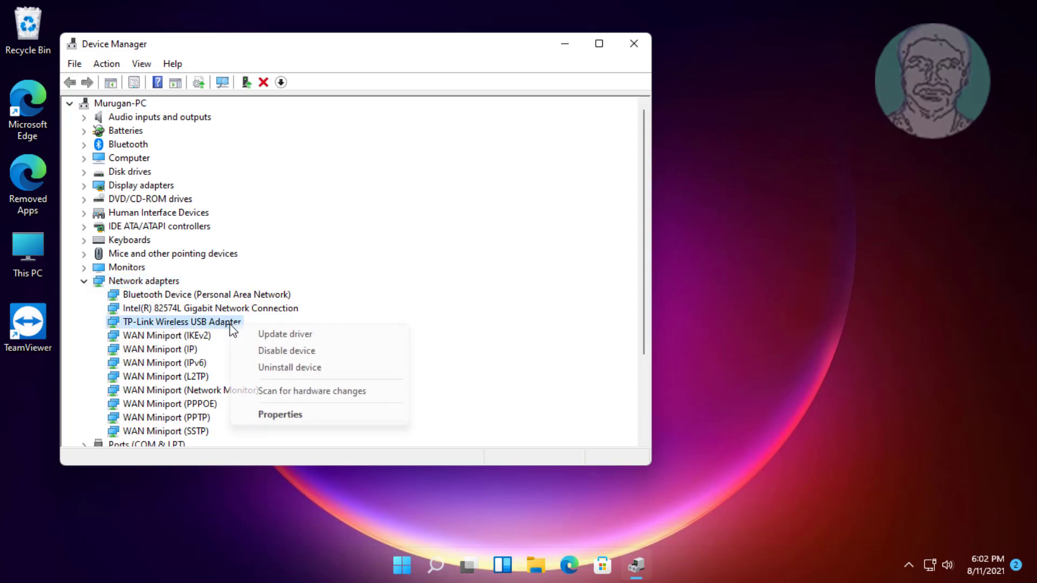
left_click(278, 338)
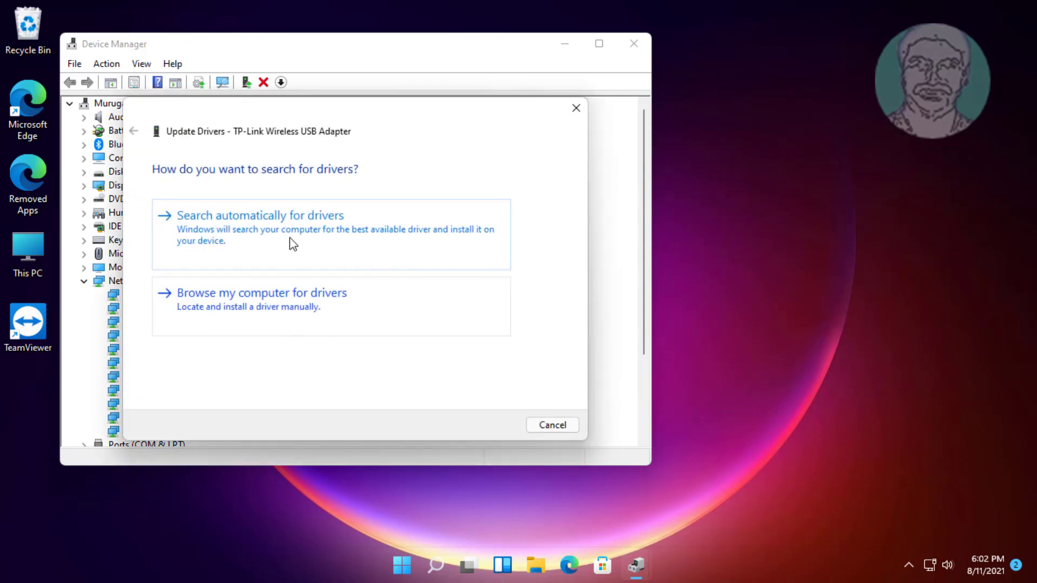
left_click(307, 236)
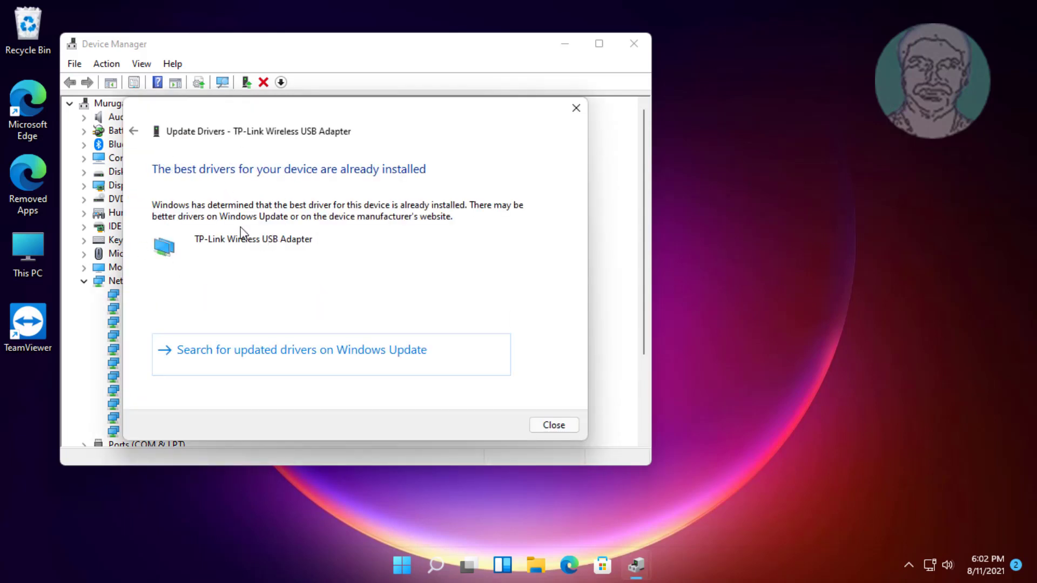
left_click(334, 357)
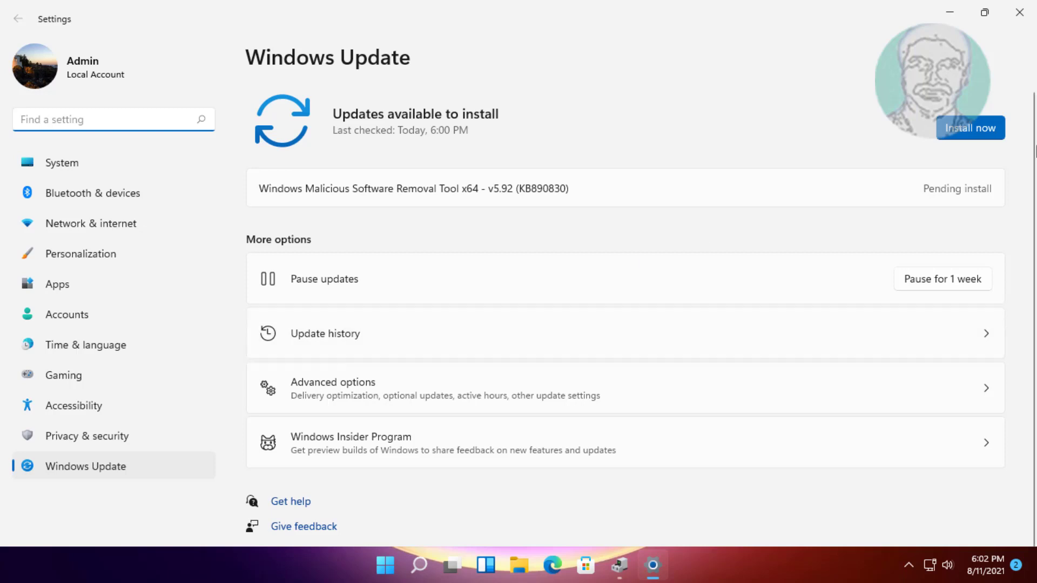
- Install the Malicious Software Removal Tool update, then close Settings and Device Manager
left_click(972, 129)
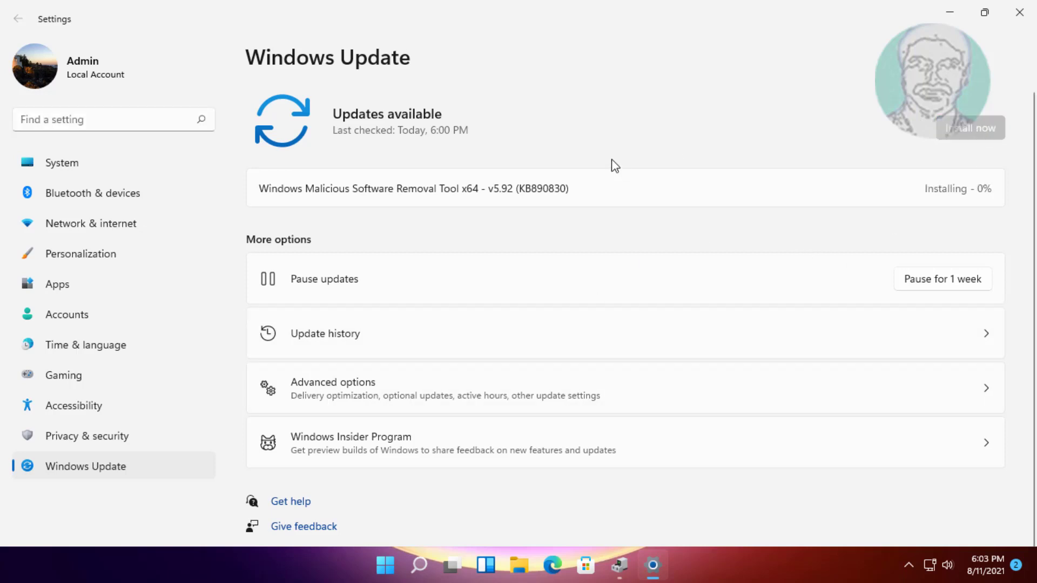
left_click(1020, 12)
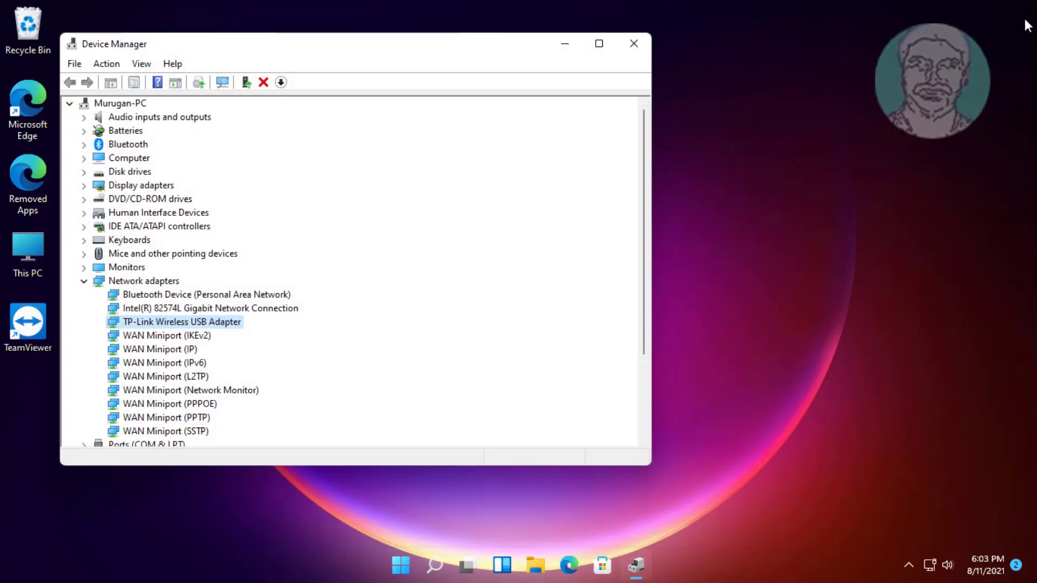
left_click(639, 47)
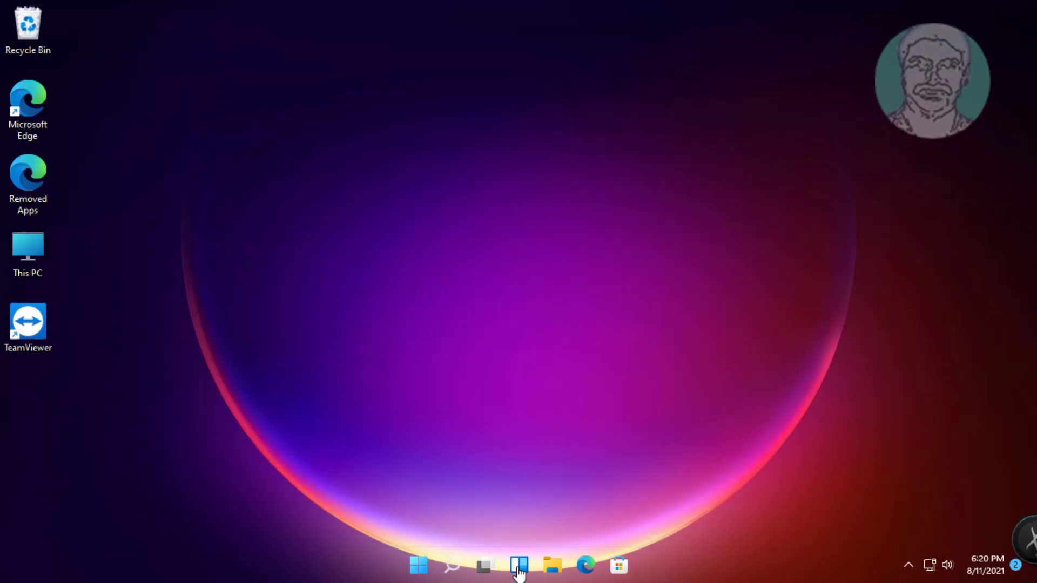
- Reopen Device Manager by searching 'device manager'
left_click(448, 568)
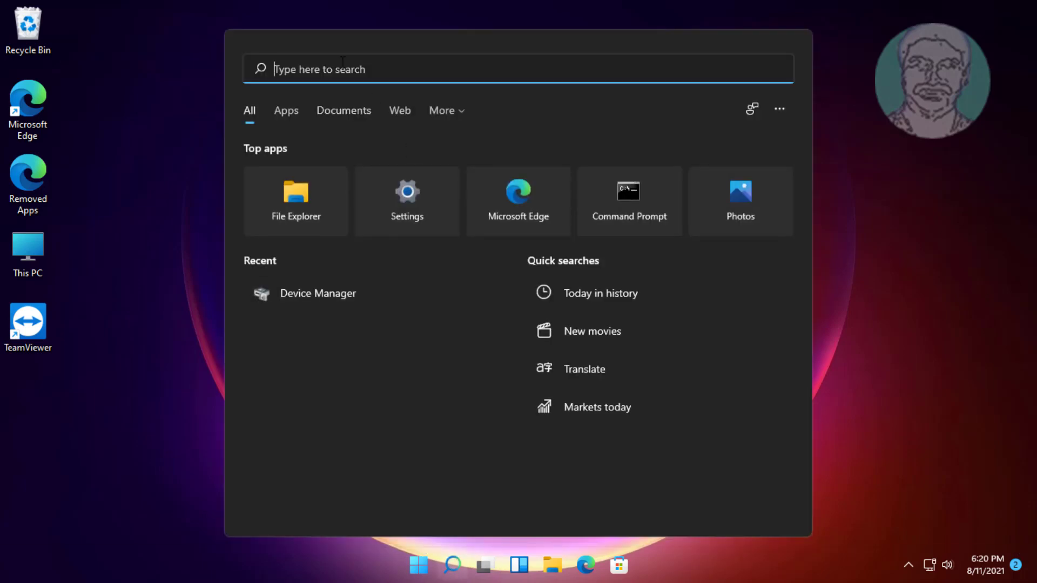
type("device manager")
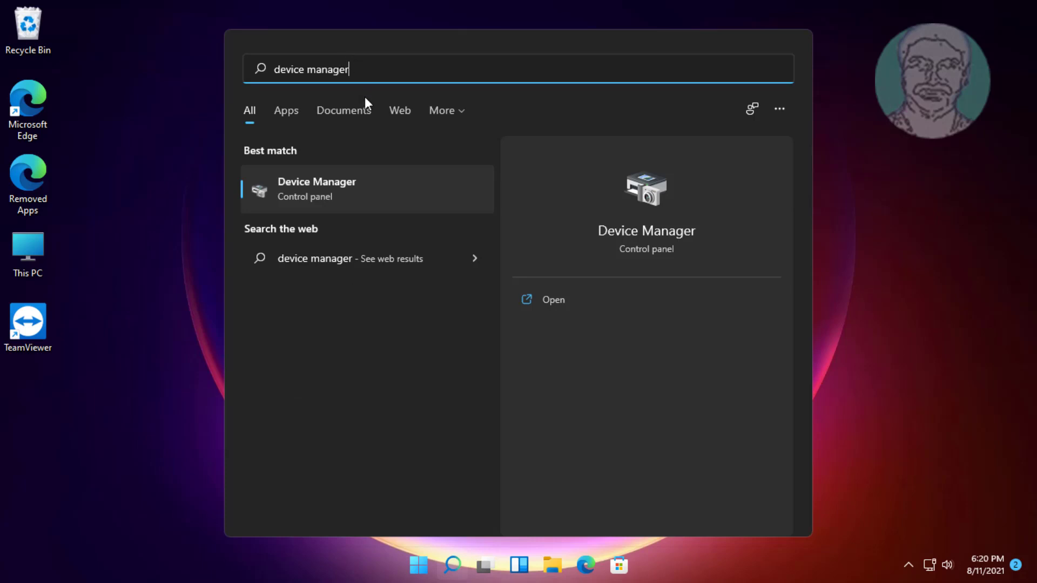
left_click(324, 198)
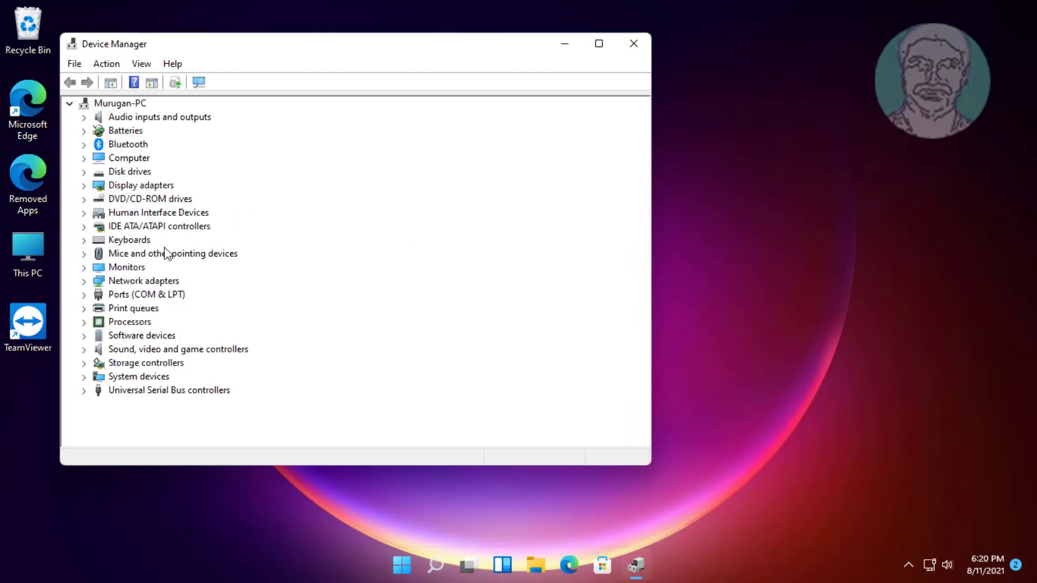
- Update the TP-Link Wireless USB Adapter driver by browsing this computer for drivers
left_click(139, 279)
left_click(86, 281)
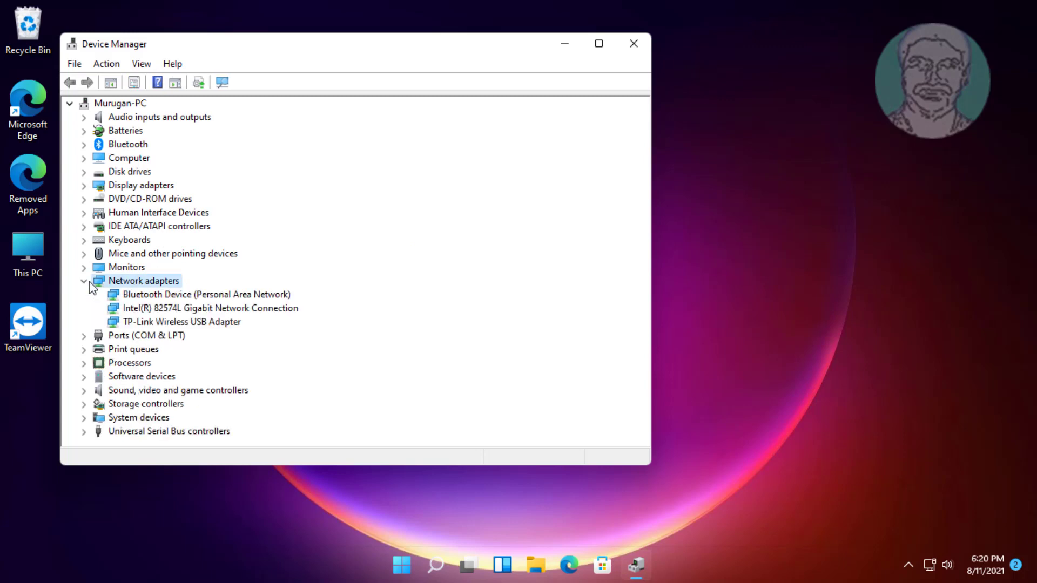
left_click(216, 323)
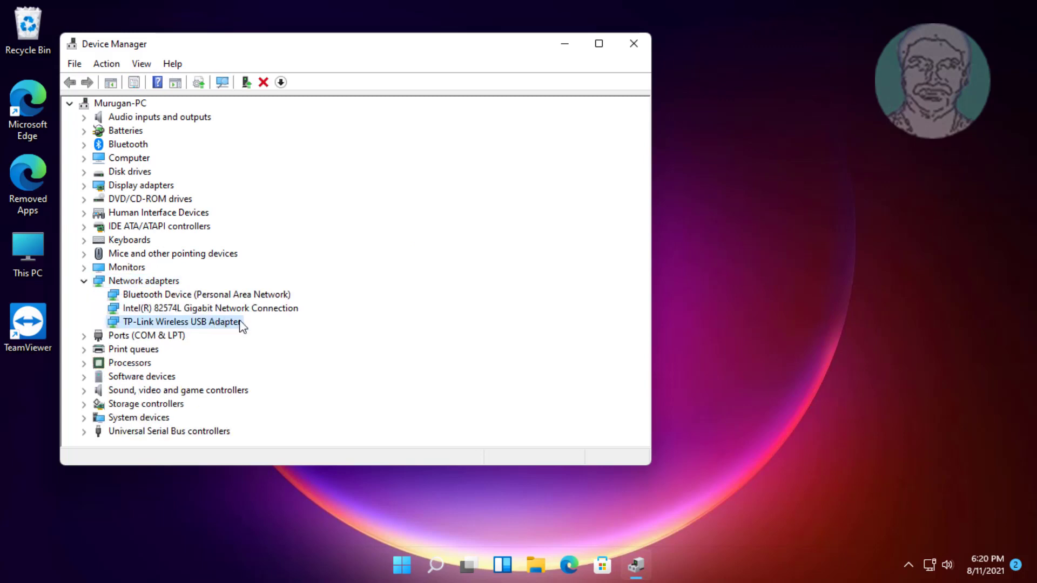
right_click(227, 327)
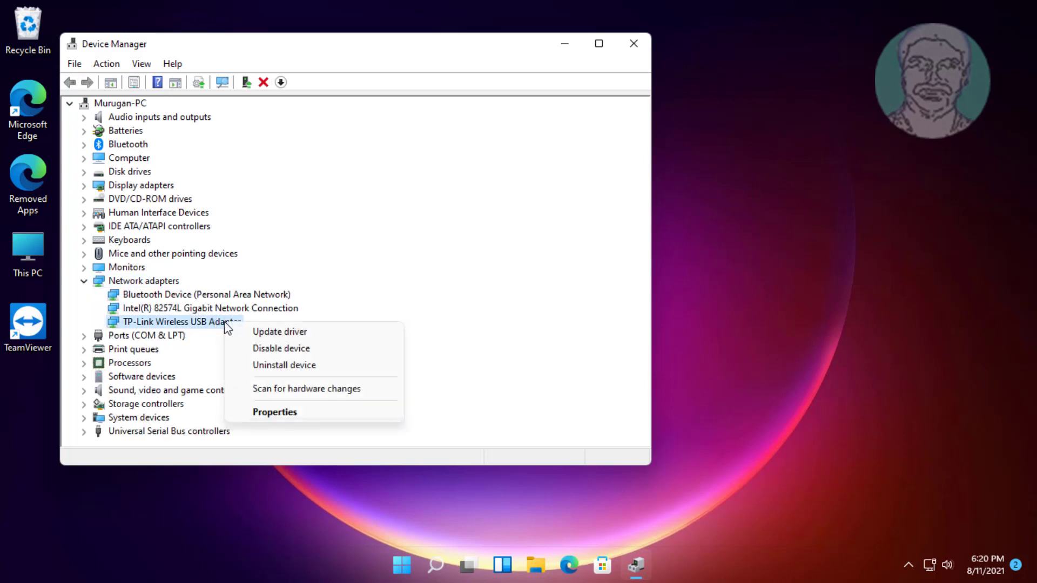
left_click(253, 331)
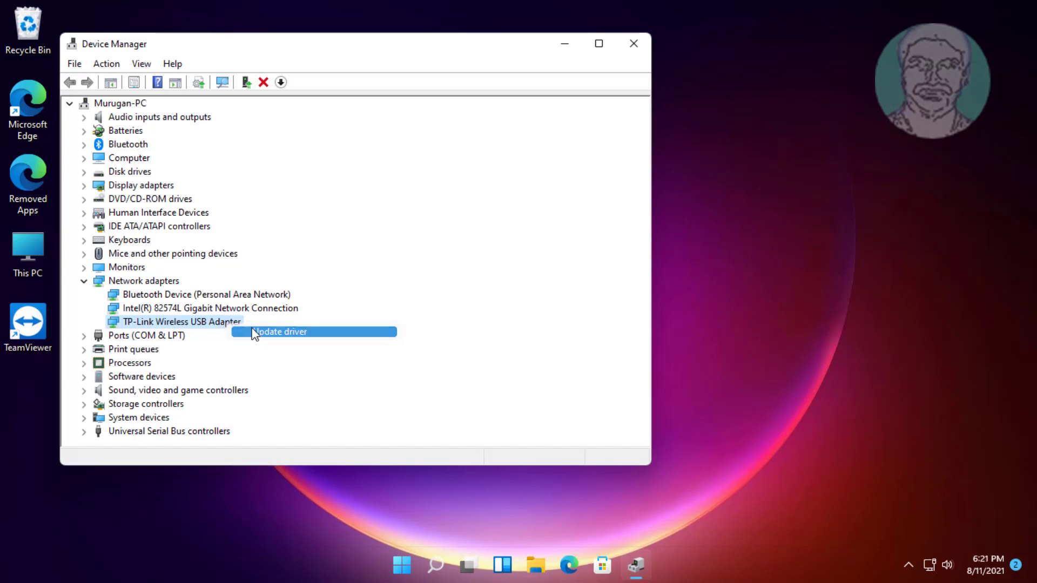
left_click(301, 313)
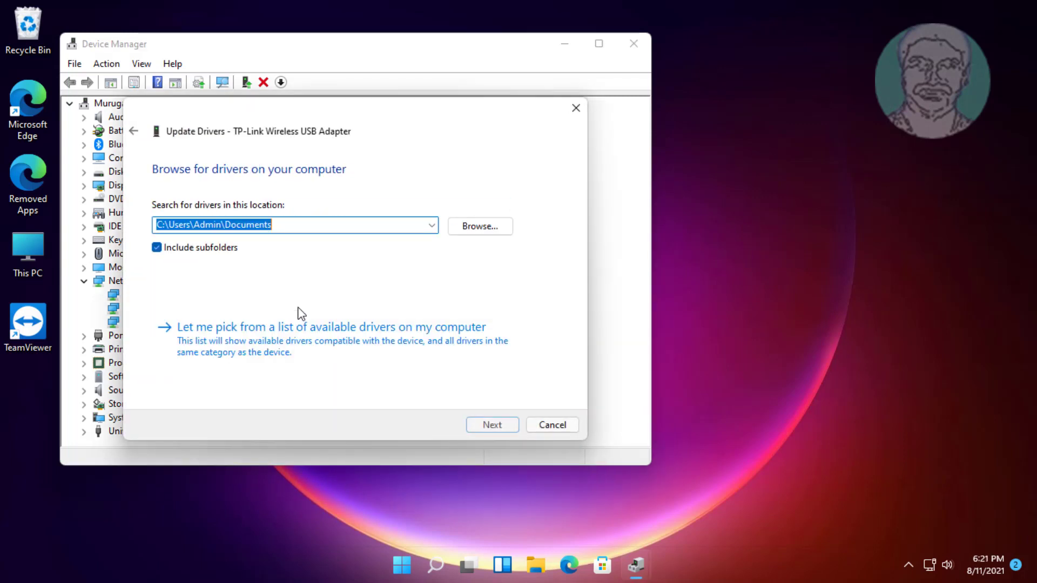
- Reinstall the TP-Link Wireless USB Adapter driver from the available-drivers list, then close Device Manager
left_click(336, 331)
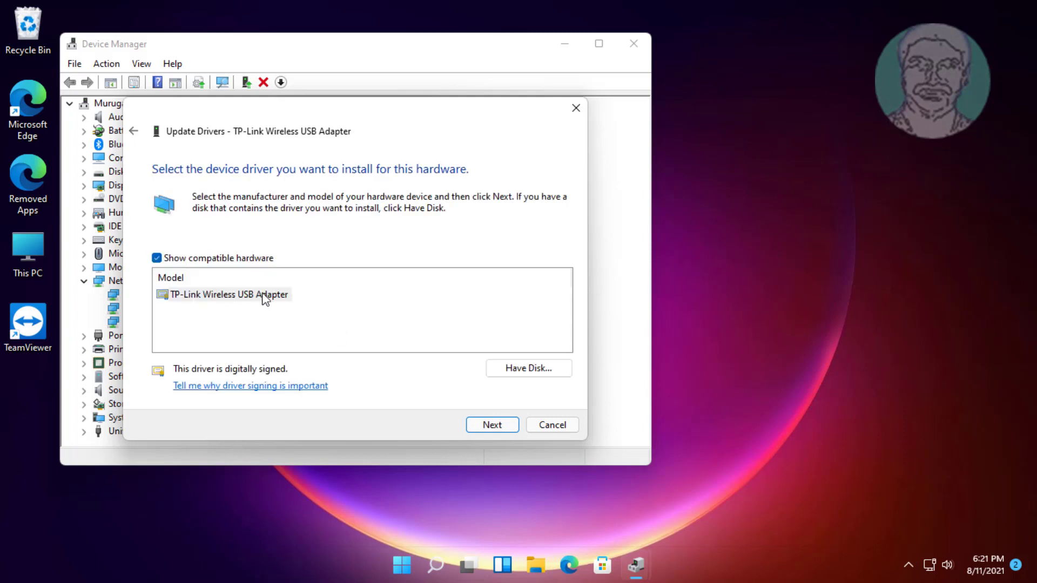
left_click(282, 297)
left_click(501, 429)
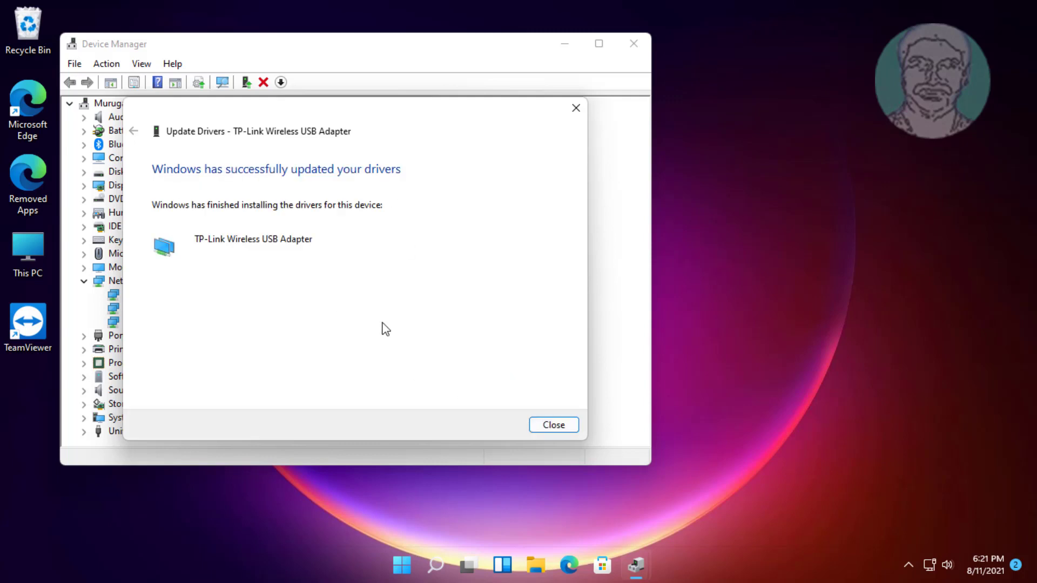
left_click(550, 424)
left_click(634, 45)
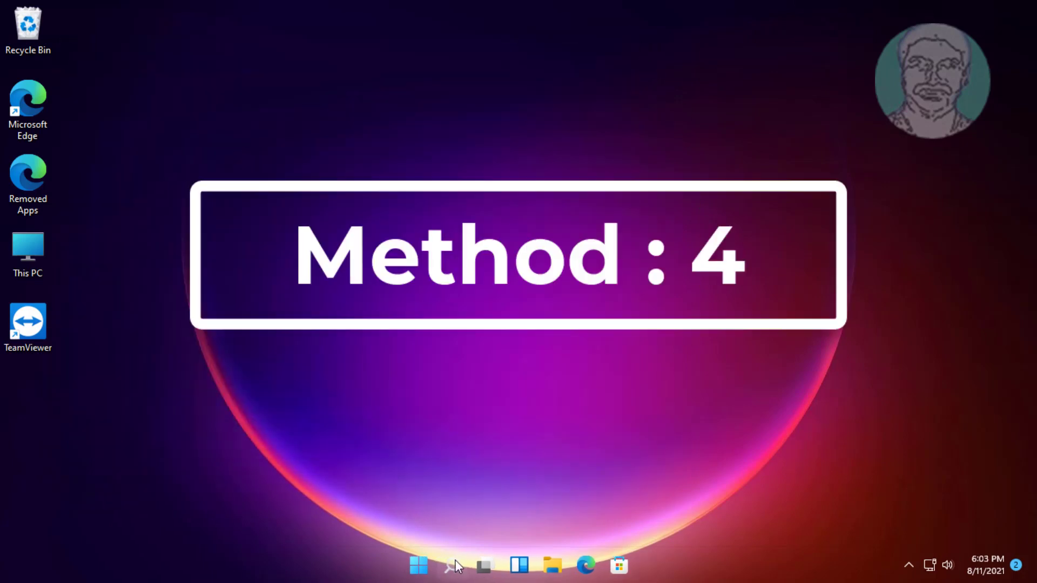
- Reopen Device Manager through a 'device manager' search
left_click(455, 562)
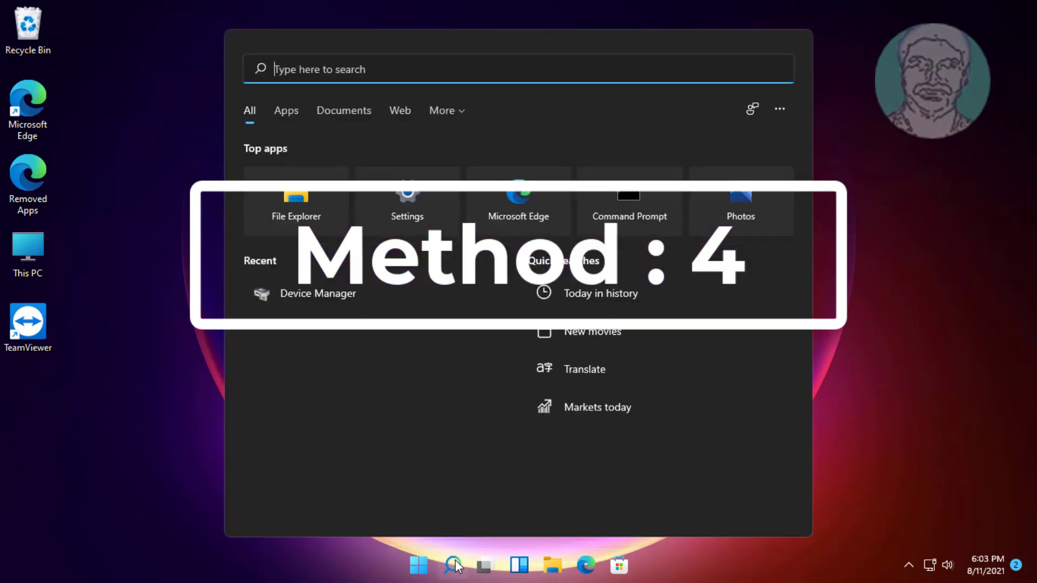
type("de")
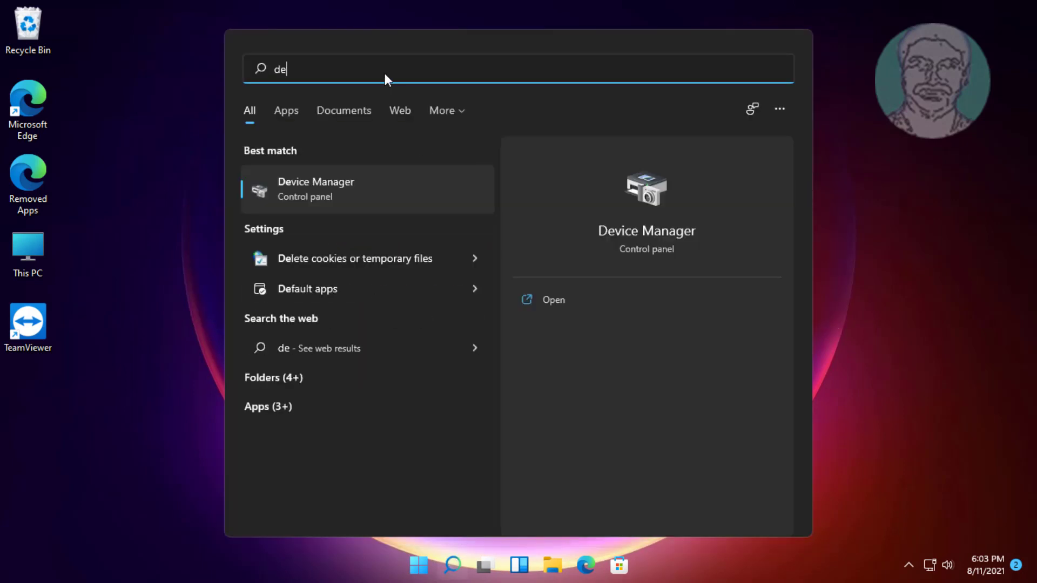
type("vice manager")
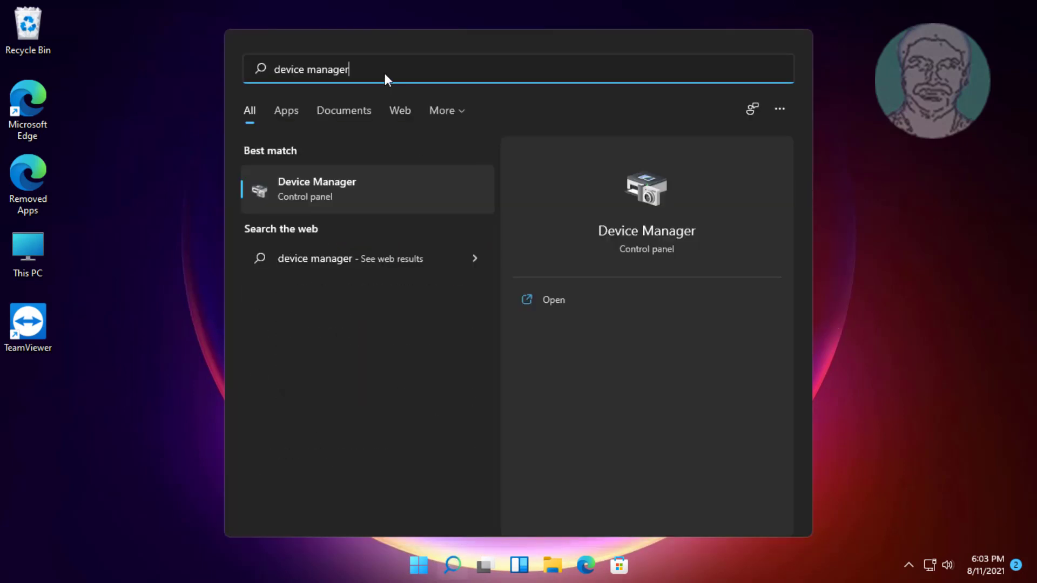
left_click(312, 183)
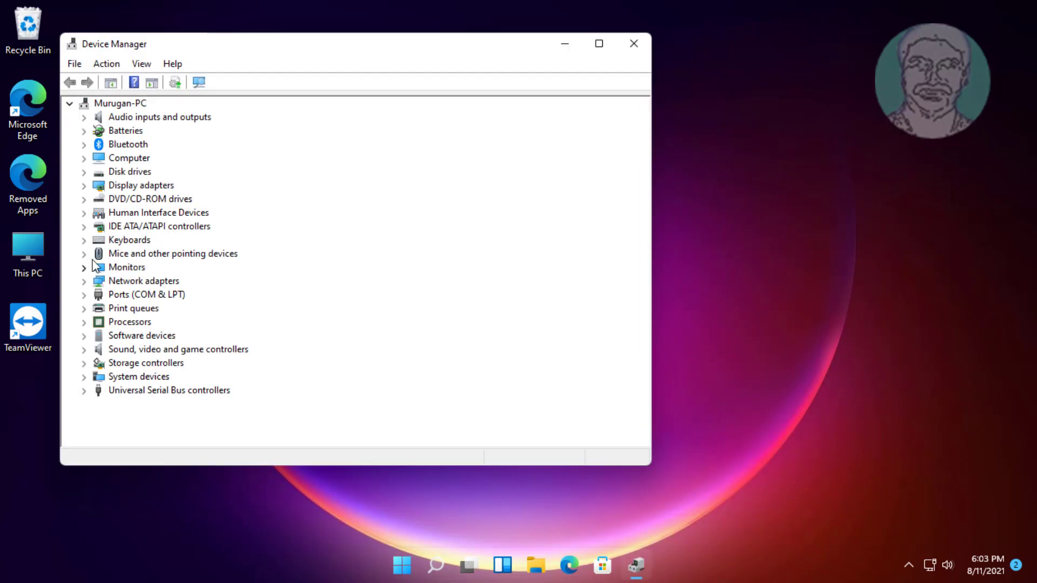
- Search automatically for a TP-Link adapter driver, dismiss the result, and close Device Manager
left_click(133, 278)
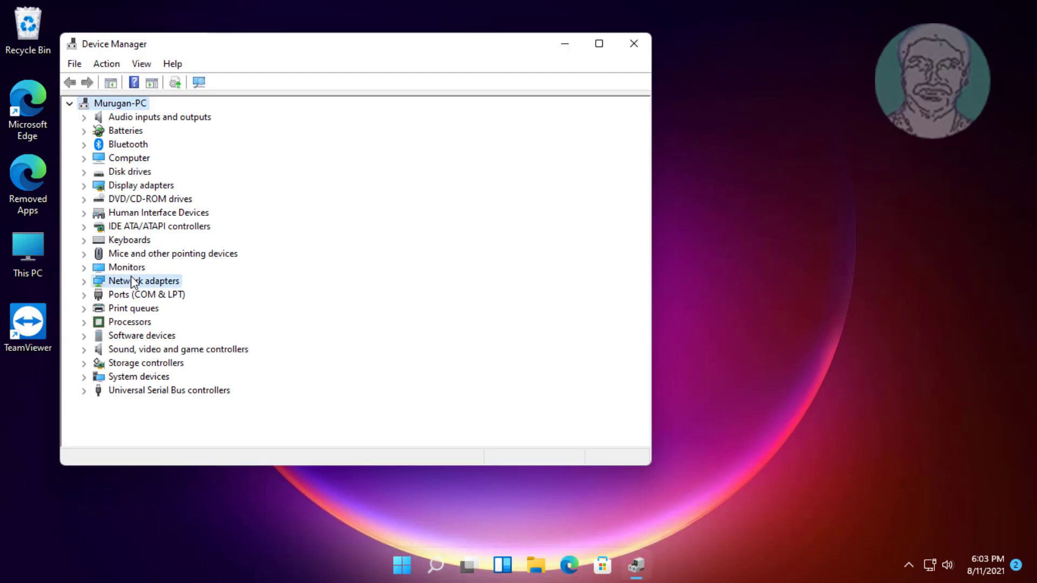
double_click(93, 281)
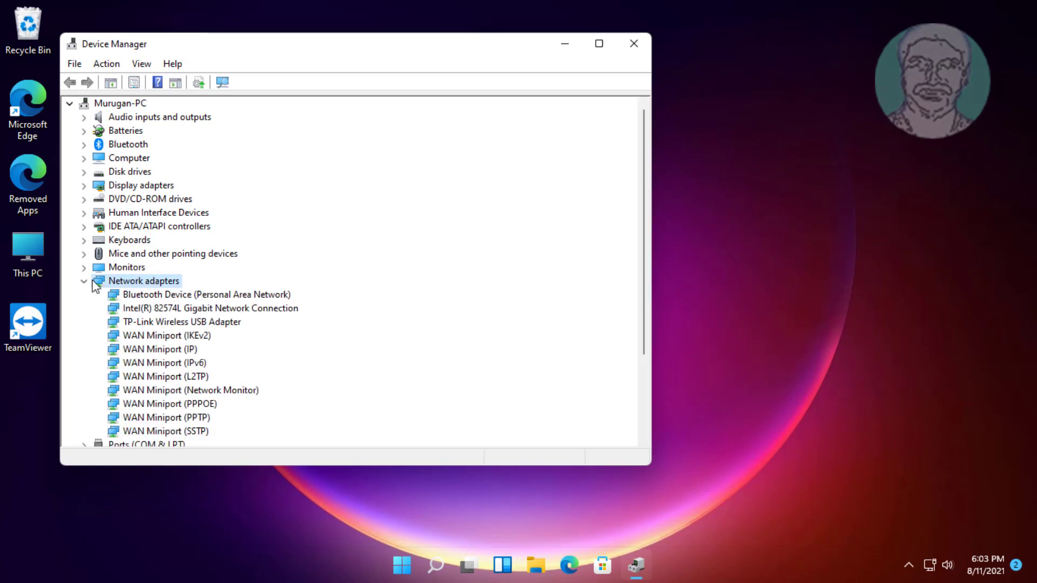
left_click(201, 324)
right_click(234, 321)
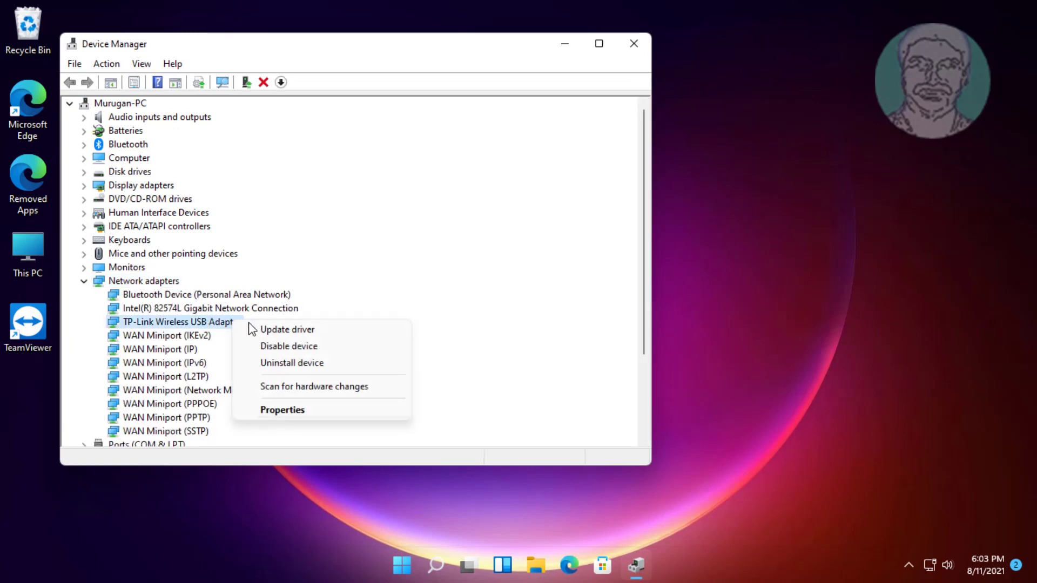
left_click(276, 331)
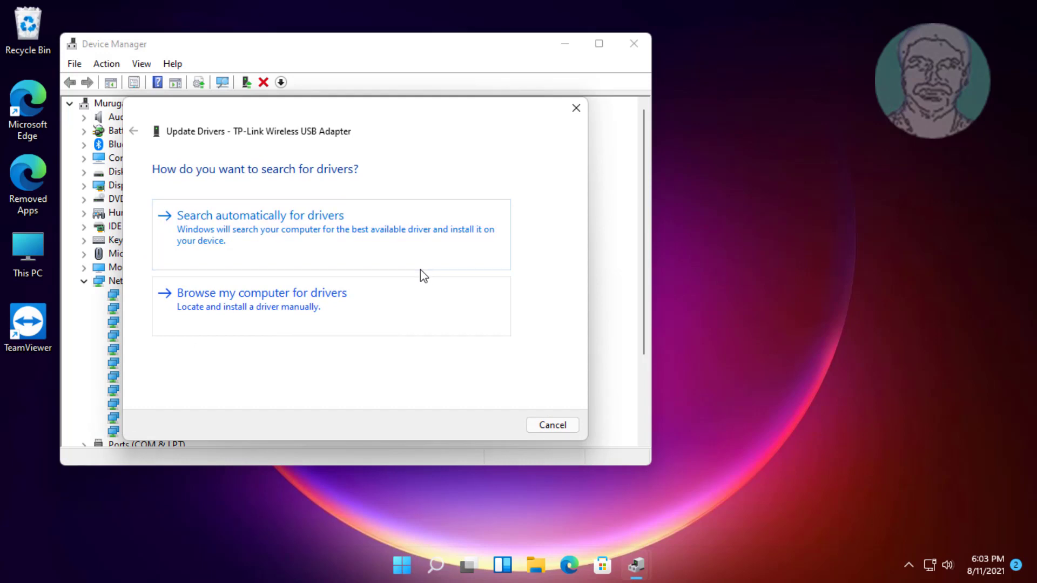
left_click(294, 216)
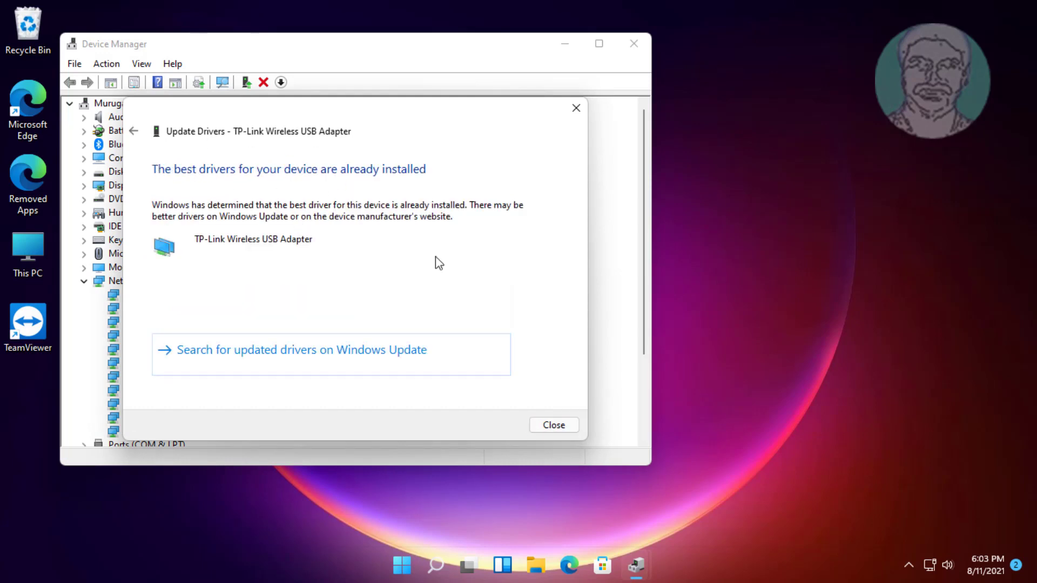
left_click(546, 425)
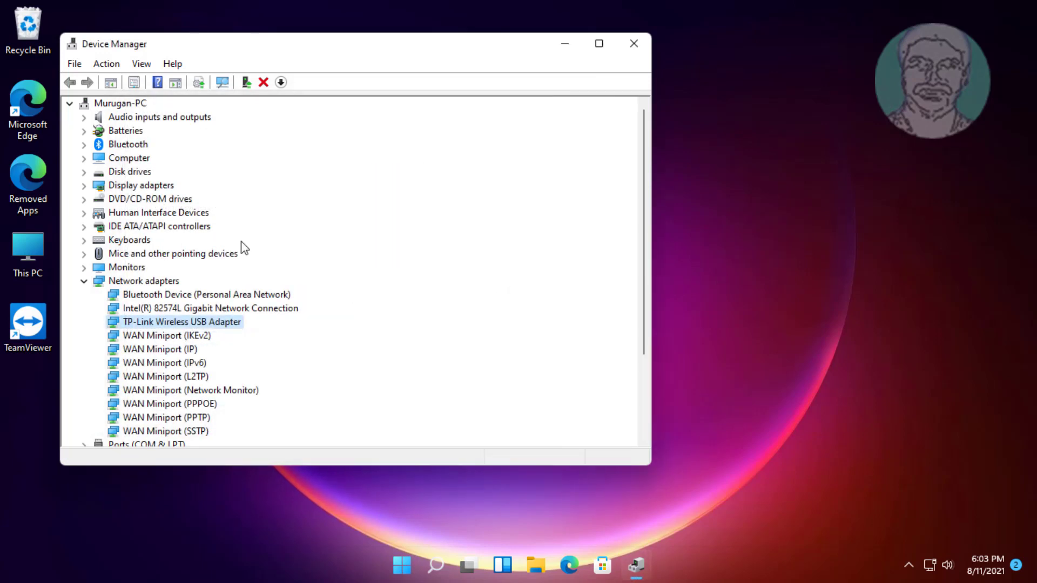
left_click(631, 43)
- Open Device Manager by searching 'device manager' from the Start menu
left_click(418, 565)
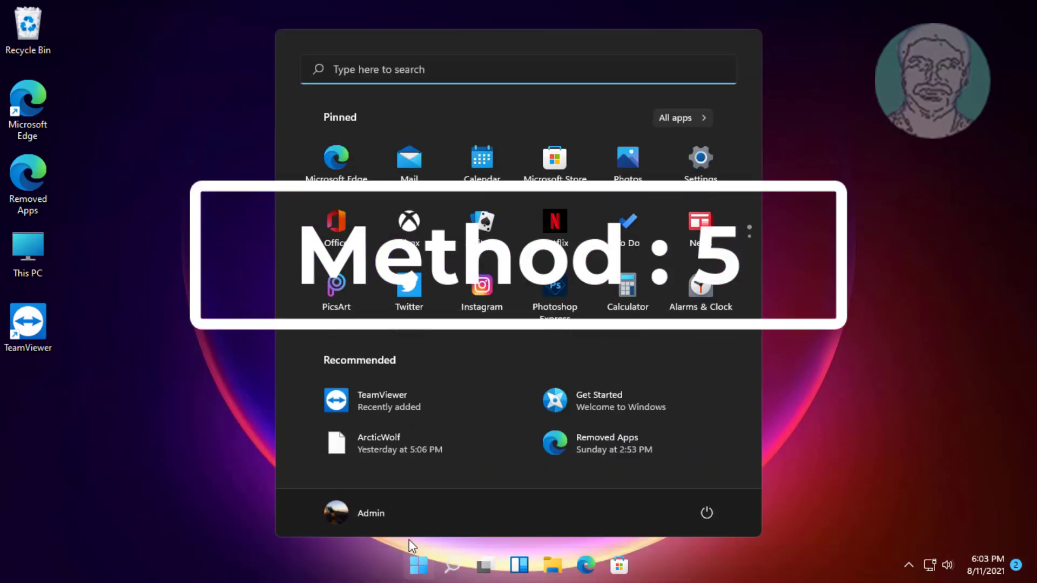
left_click(455, 83)
type("d")
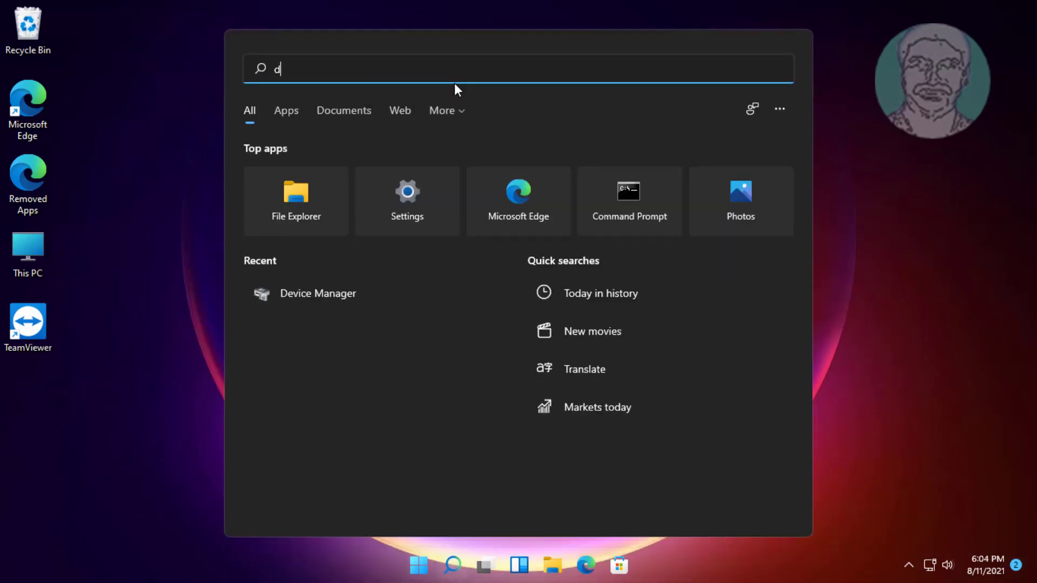
type("evice ma")
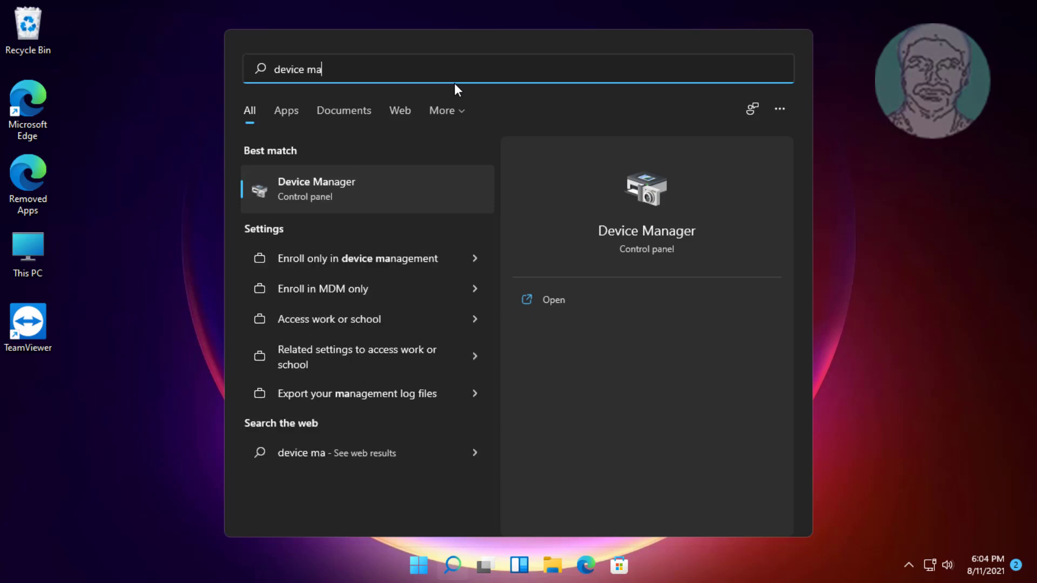
type("nager")
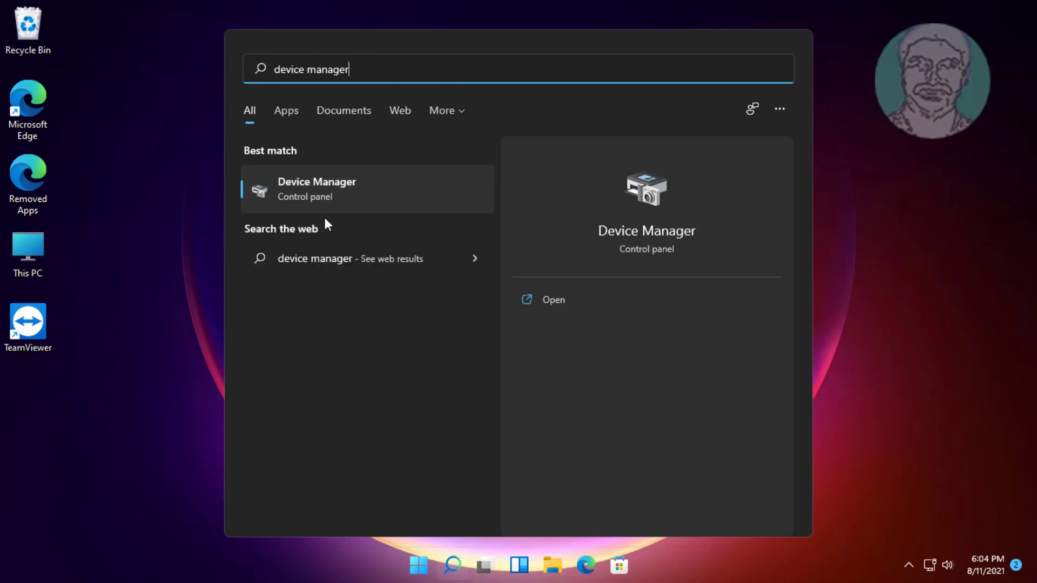
left_click(329, 193)
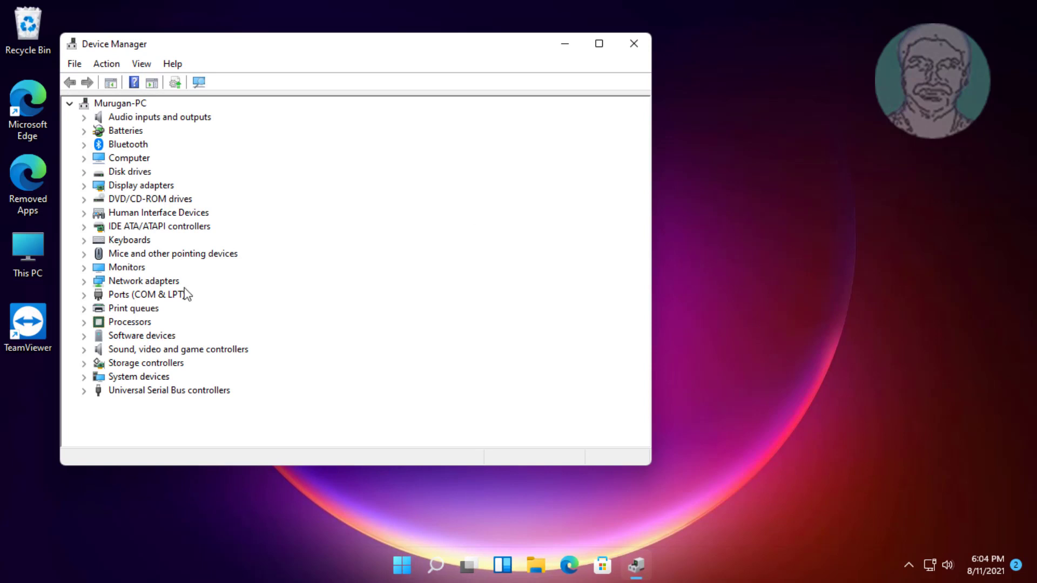
- Uninstall the TP-Link Wireless USB Adapter under Network adapters, then close Device Manager
left_click(151, 282)
left_click(85, 281)
left_click(217, 323)
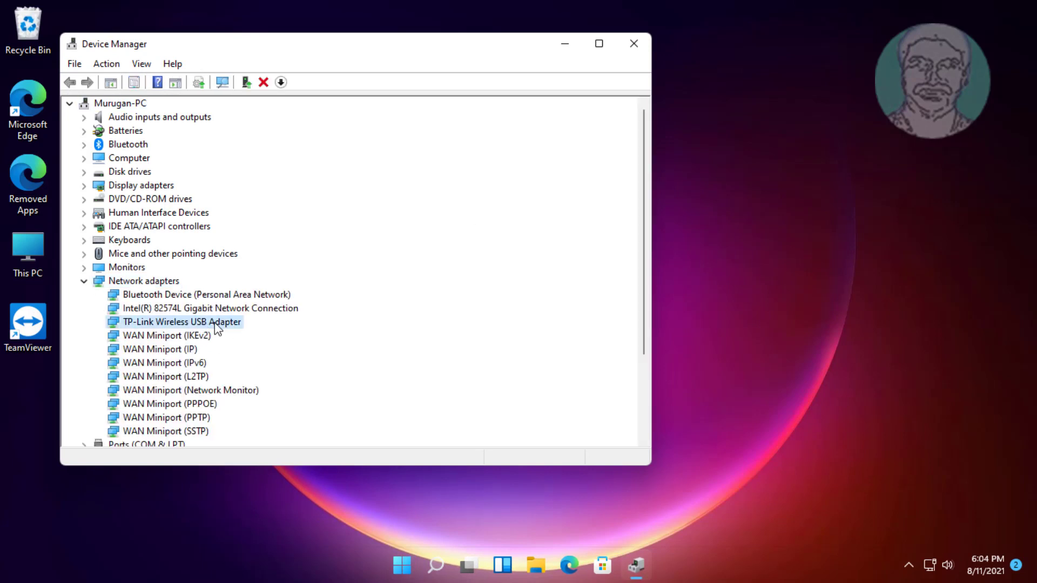
right_click(220, 327)
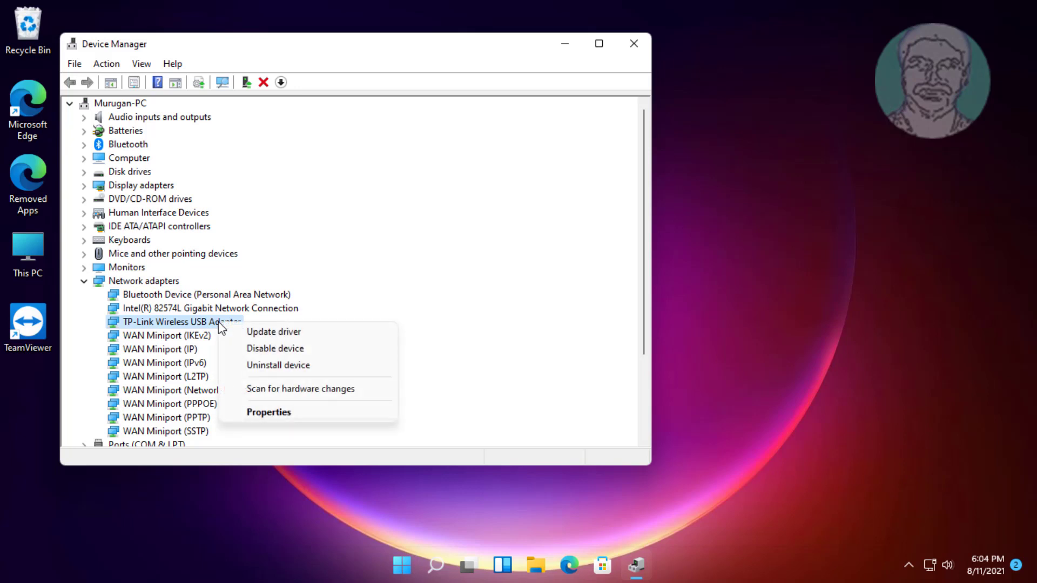
left_click(286, 368)
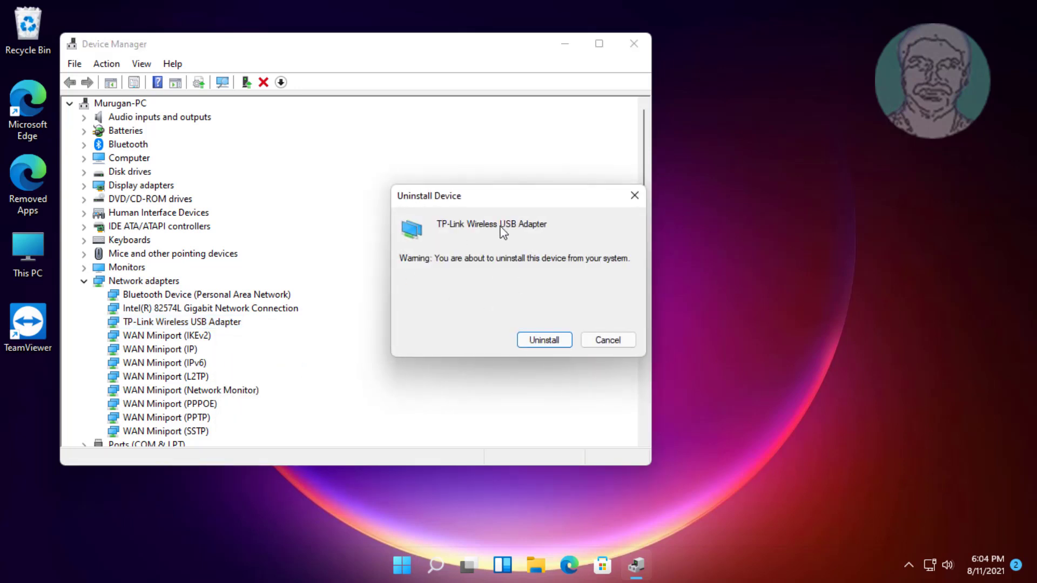
left_click(545, 340)
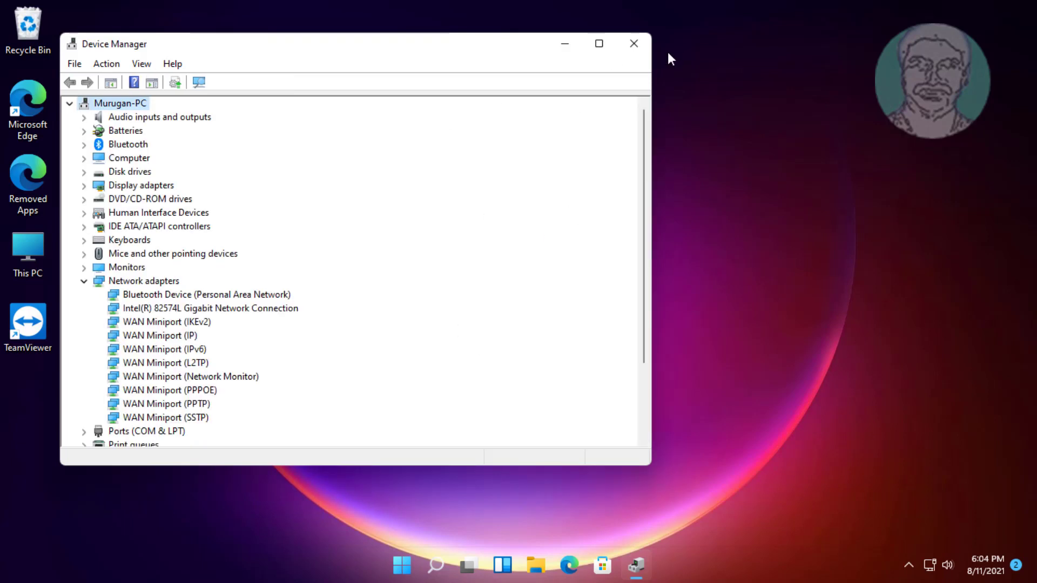
left_click(634, 43)
- Restart the PC from the Start menu's power options
left_click(415, 577)
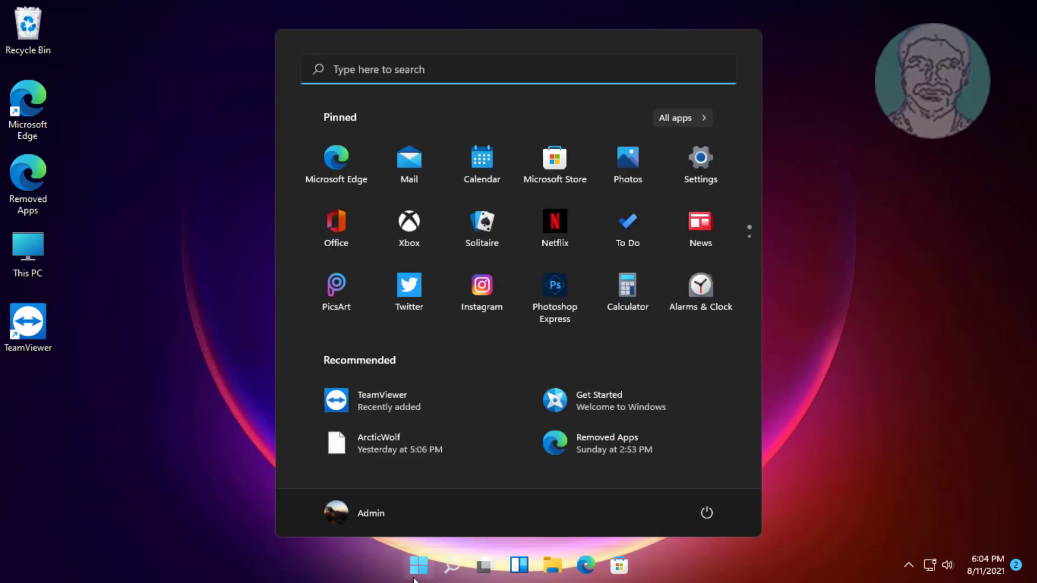
left_click(704, 513)
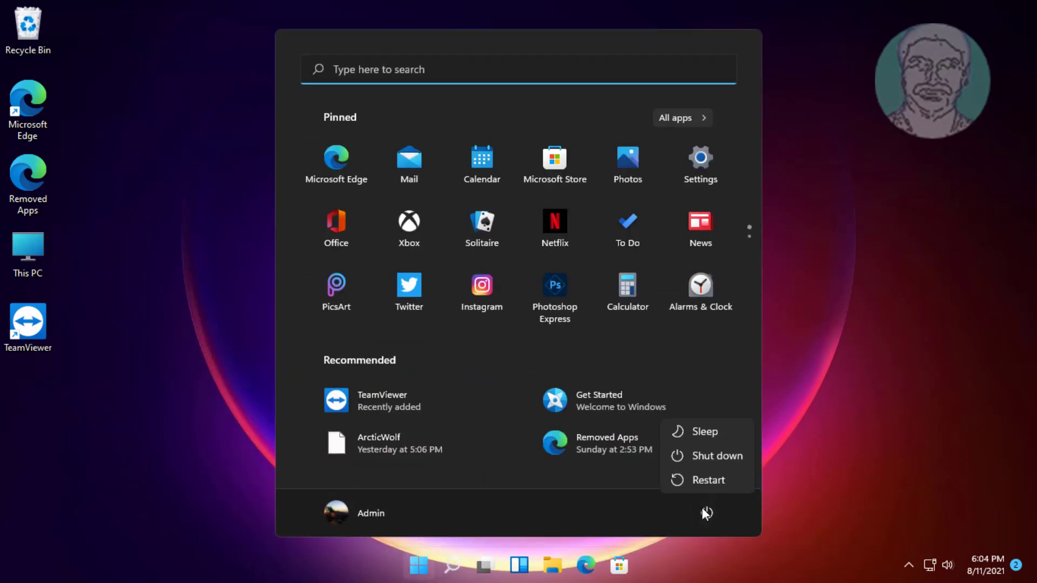
left_click(706, 479)
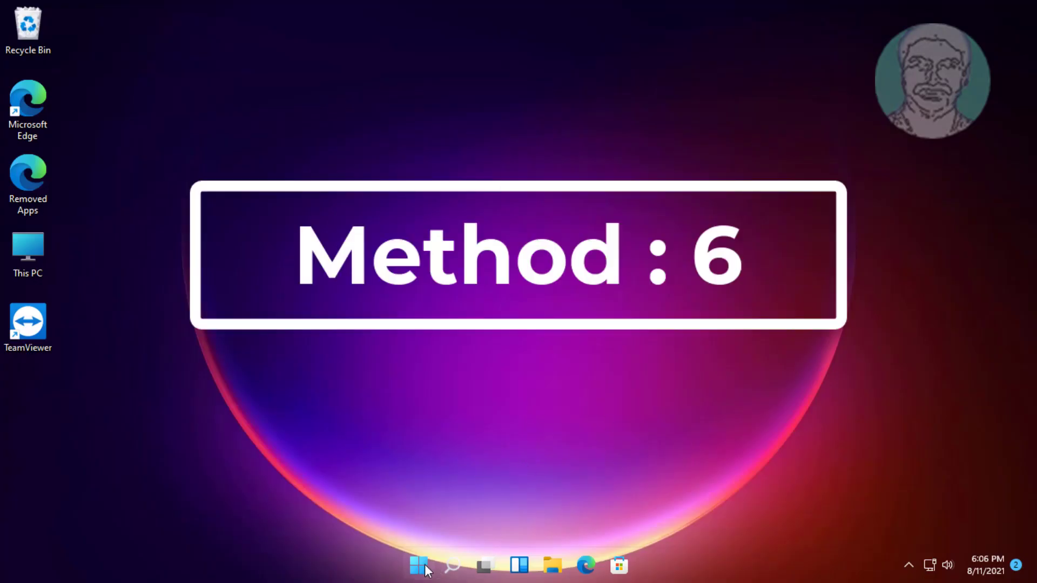
- Go to Advanced network settings under Network & internet in Settings
left_click(419, 566)
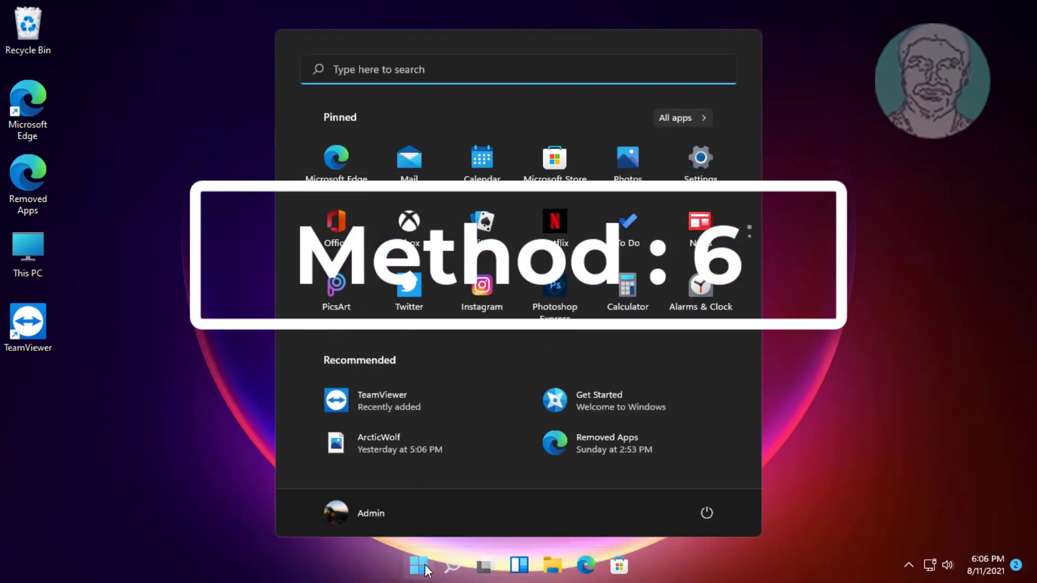
left_click(697, 162)
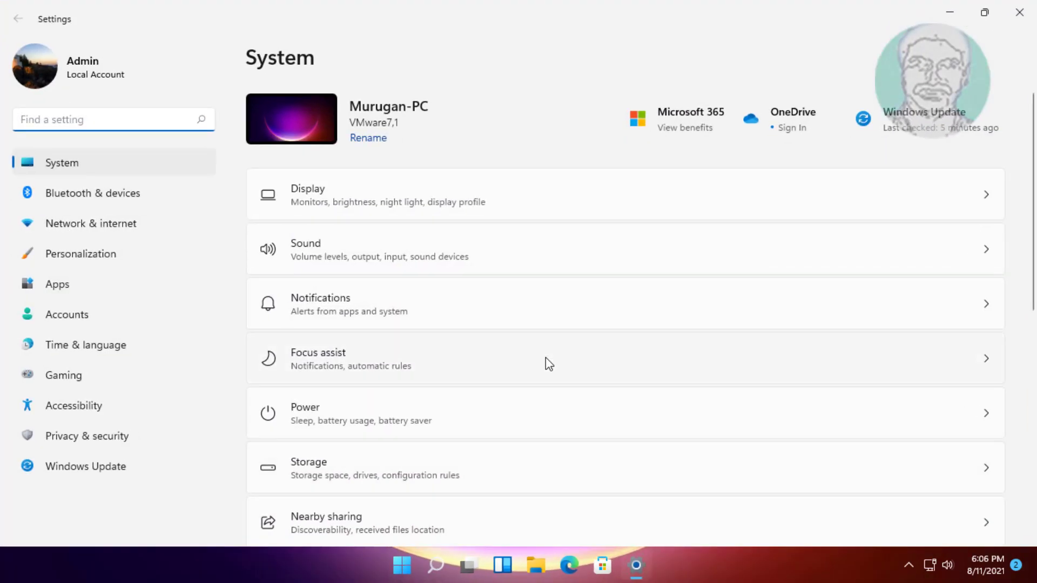
left_click(127, 230)
scroll(514, 405, "down", 2)
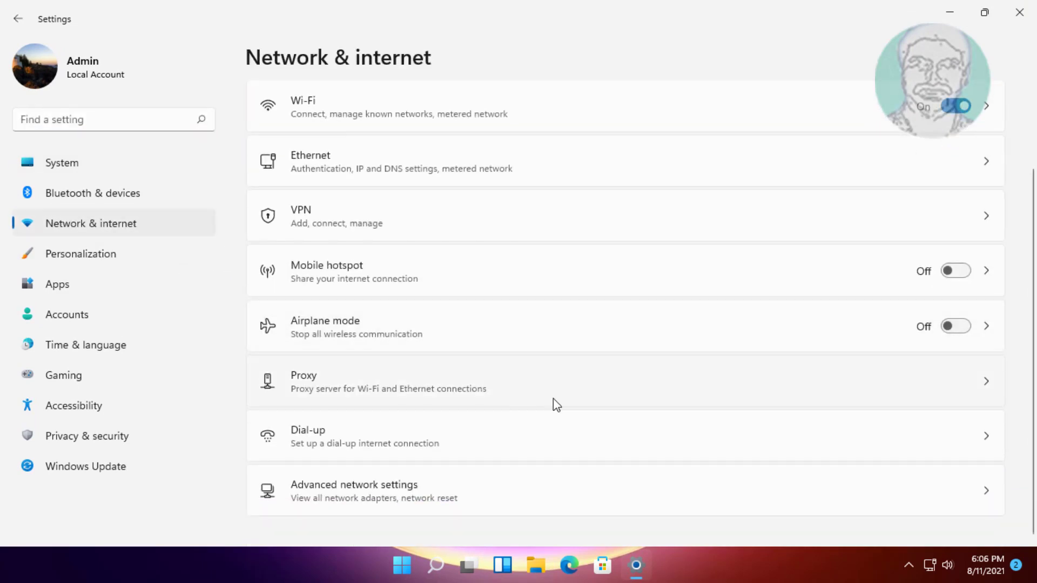
left_click(423, 493)
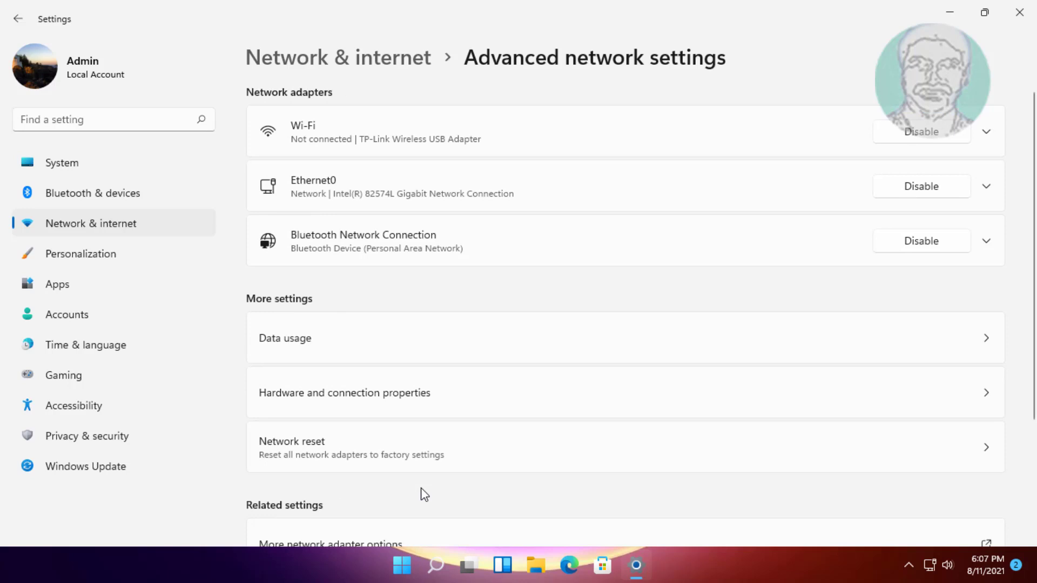
scroll(424, 494, "down", 1)
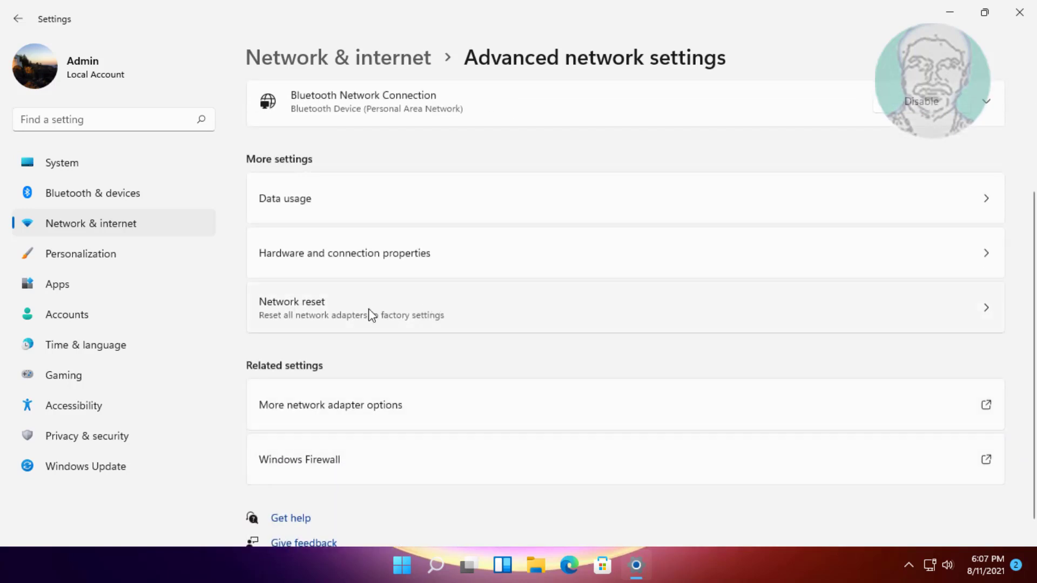
- Run Network reset with Reset now and confirm with Yes
left_click(421, 304)
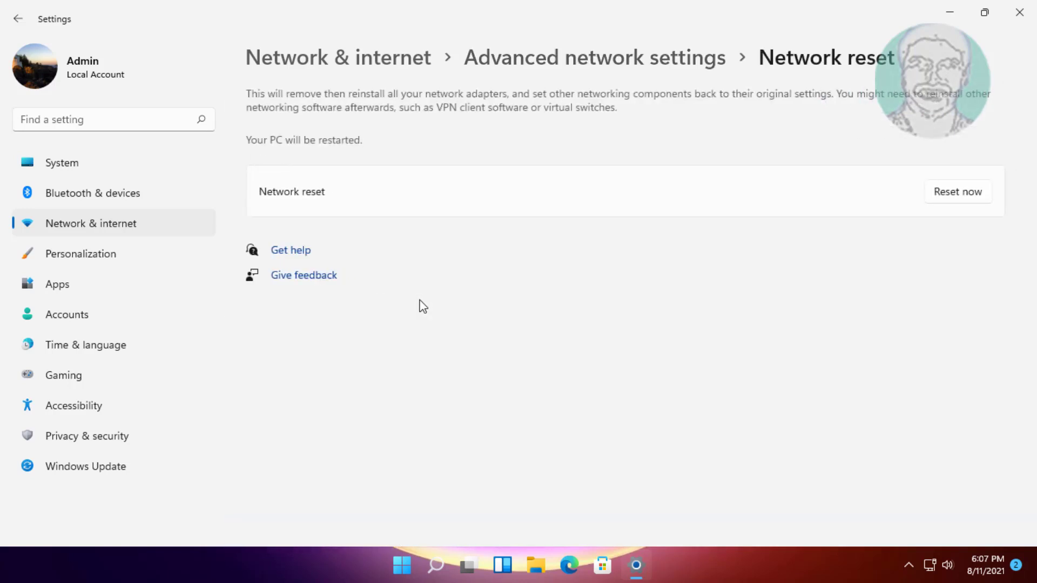
left_click(965, 196)
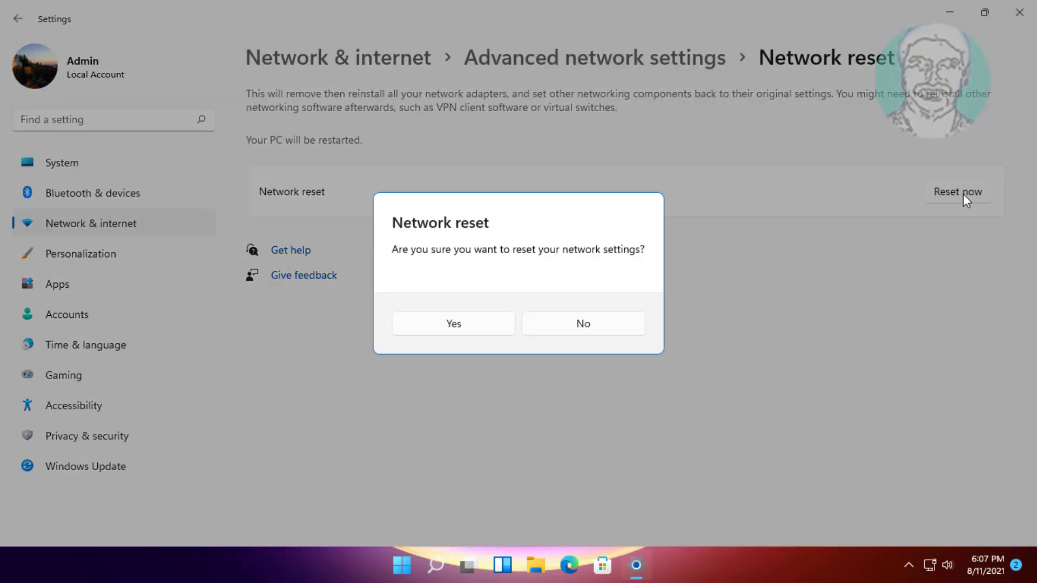
left_click(454, 323)
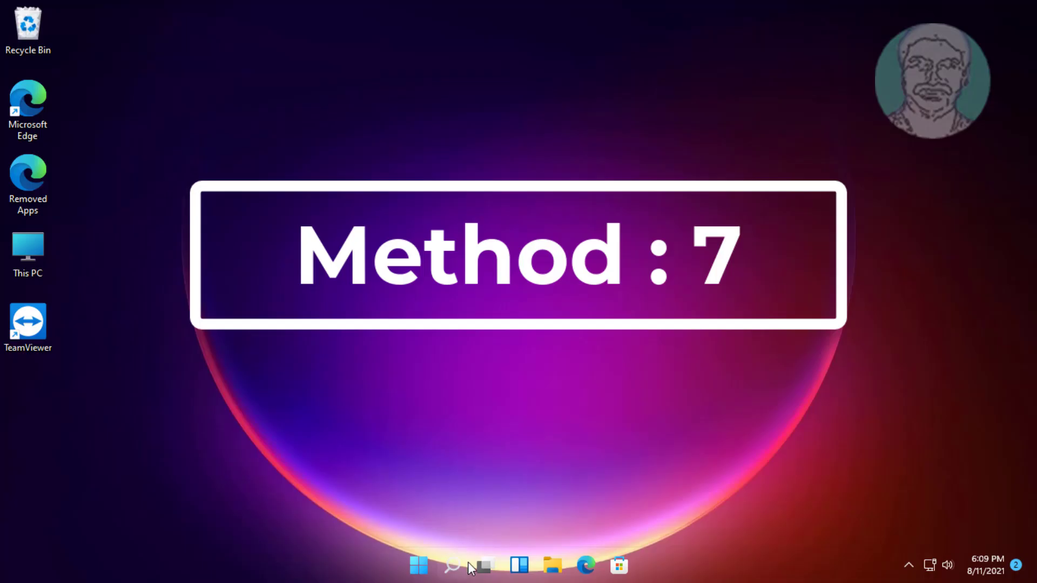
- Open Command Prompt as administrator, run netsh int ip reset, and start typing netsh winsock reset
key("super+s")
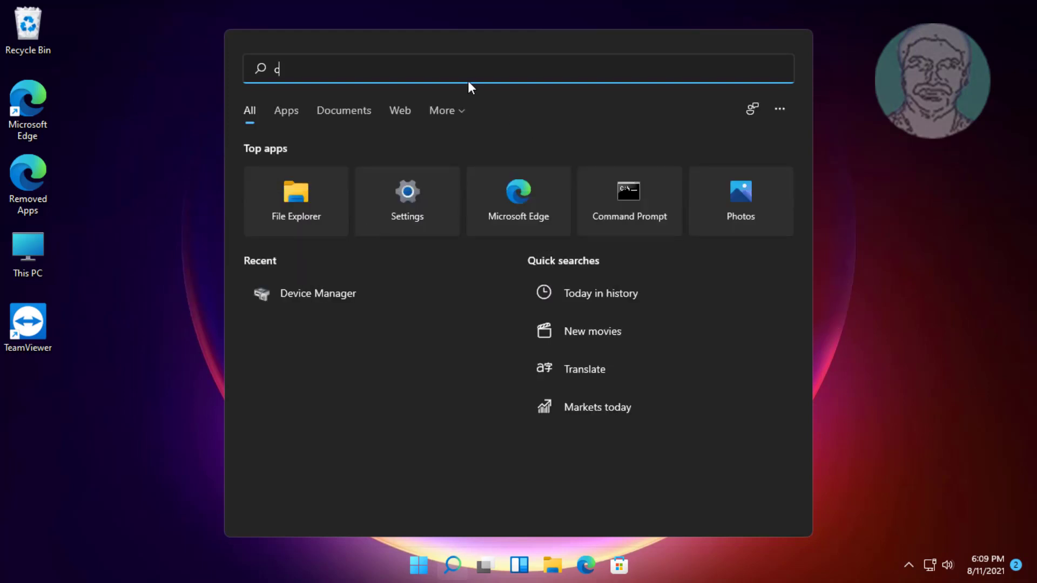
type("cmd")
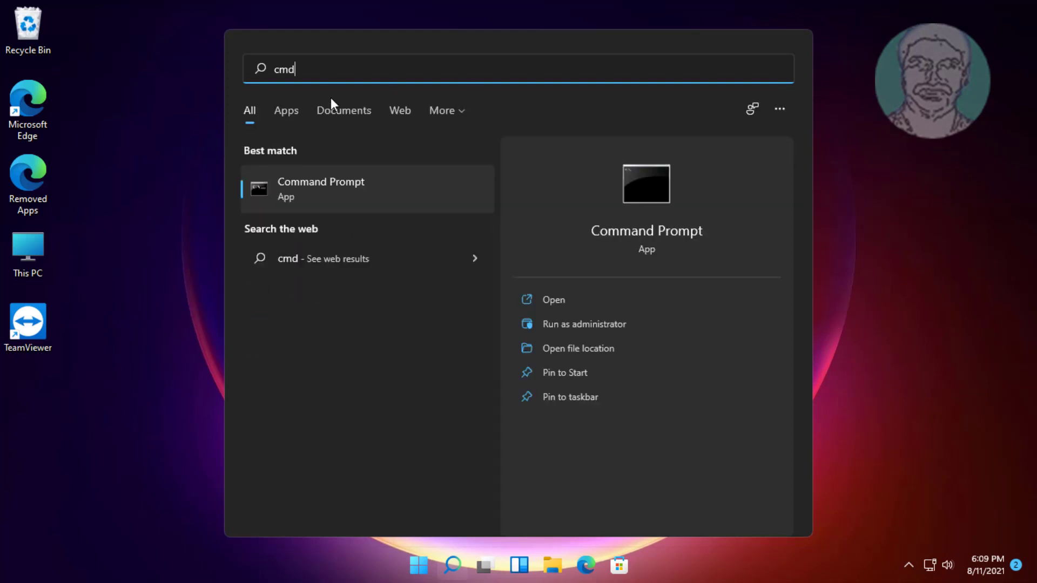
right_click(336, 195)
left_click(360, 206)
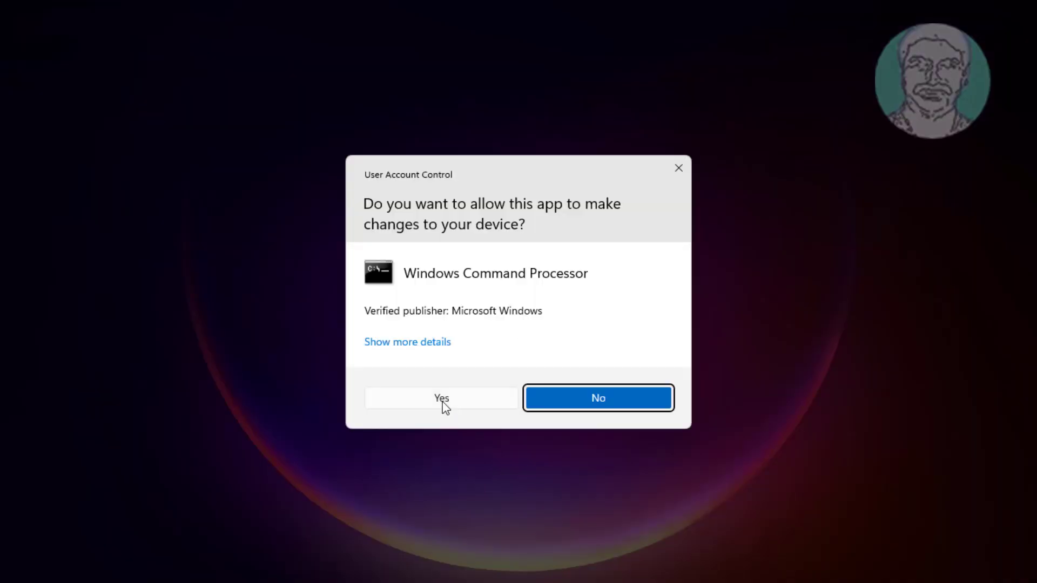
left_click(442, 402)
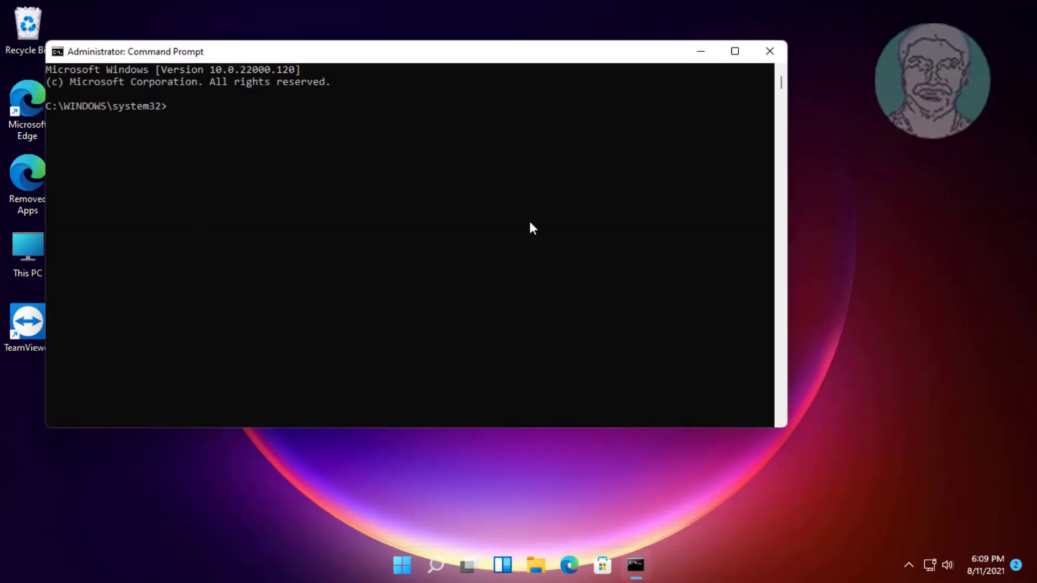
type("netsh int ip rese")
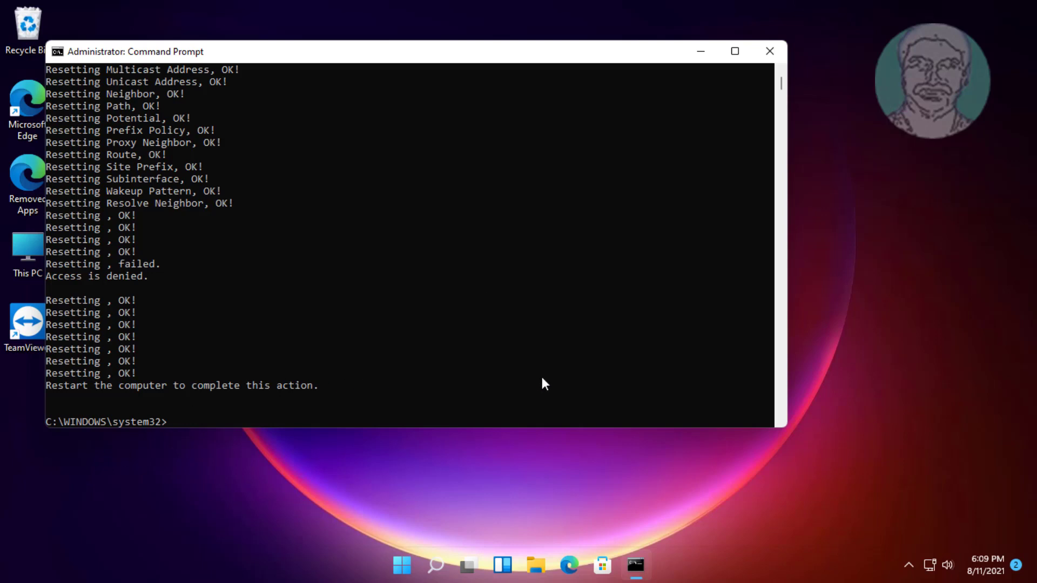
type("netsh")
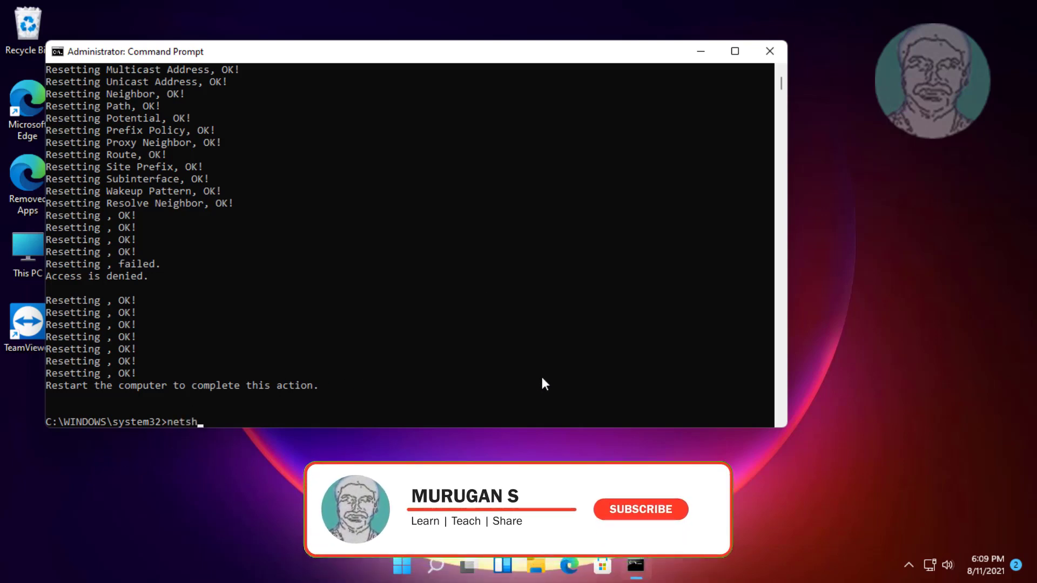